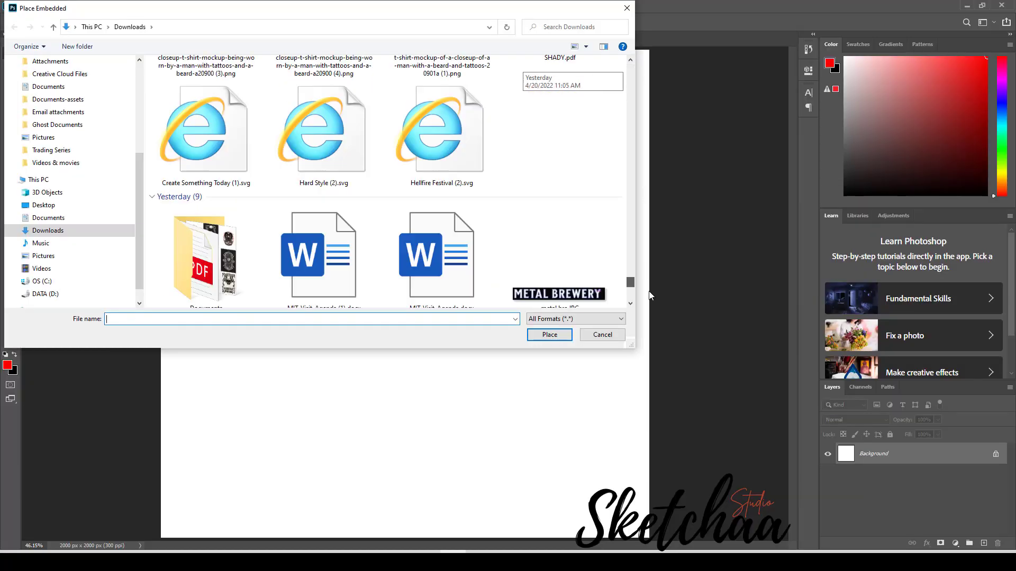
Step: Place the call-of-duty-mobile-hero-a image as an embedded object and enlarge it slightly beyond the canvas width
scroll(328, 275, "down", 5)
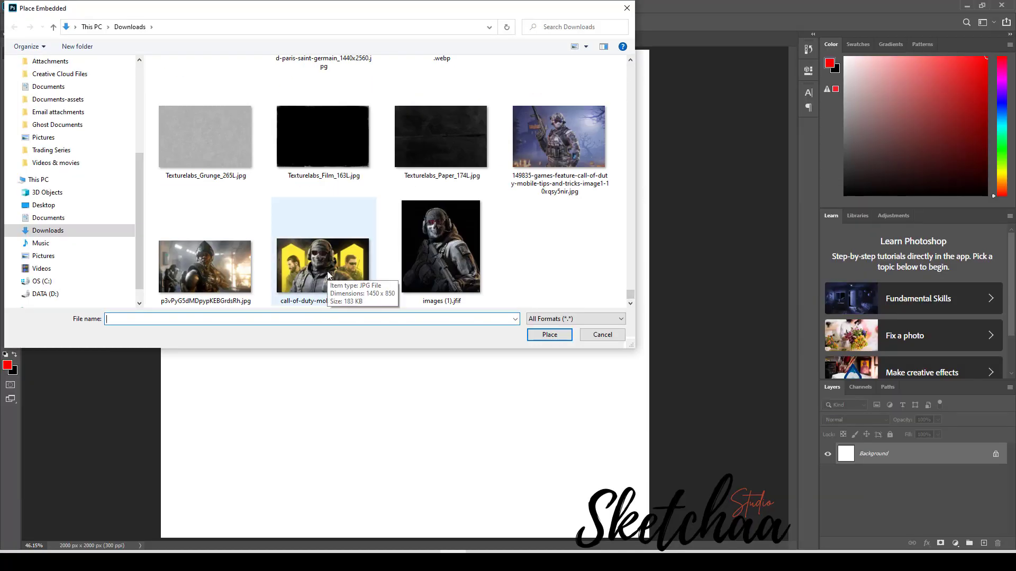
double_click(328, 275)
left_click_drag(650, 150, 685, 115)
key("ctrl+z")
left_click_drag(650, 151, 693, 126)
left_click(507, 22)
right_click(11, 67)
right_click(12, 109)
right_click(11, 81)
right_click(12, 68)
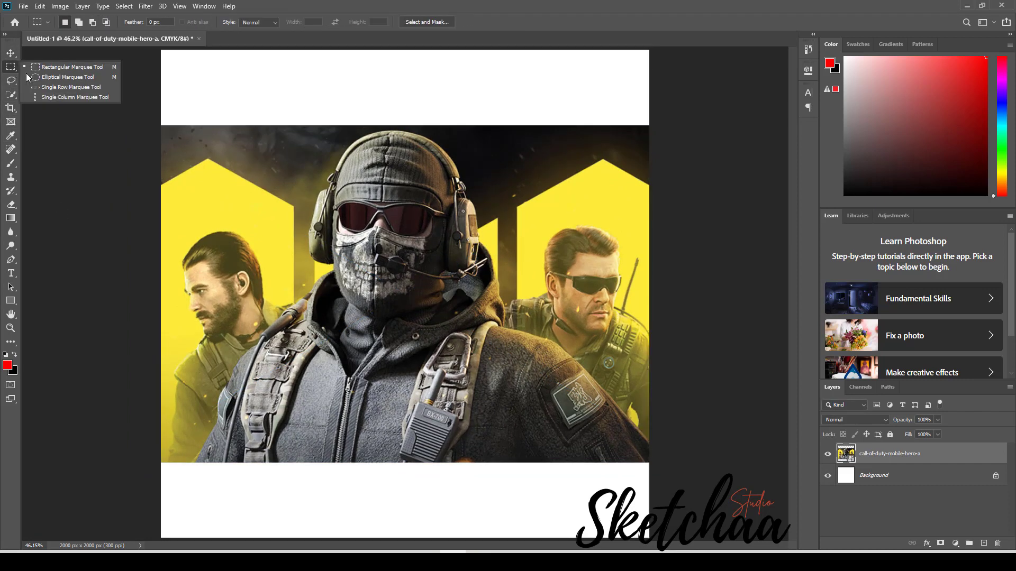
right_click(12, 54)
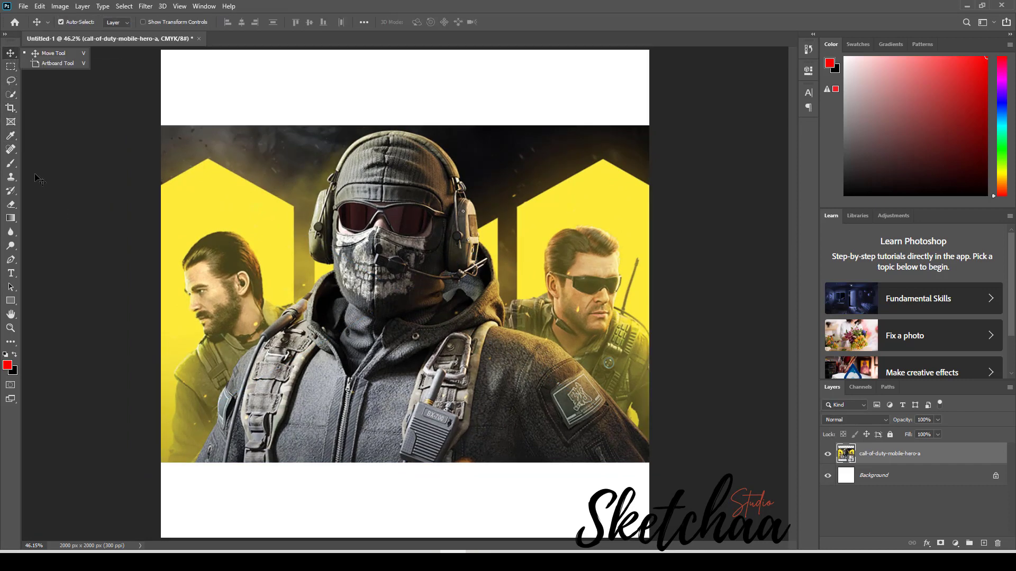
Step: Select the masked soldier in the centre of the image with the Object Selection tool
left_click(5, 35)
left_click(28, 81)
right_click(30, 69)
left_click(80, 67)
left_click_drag(254, 137, 613, 513)
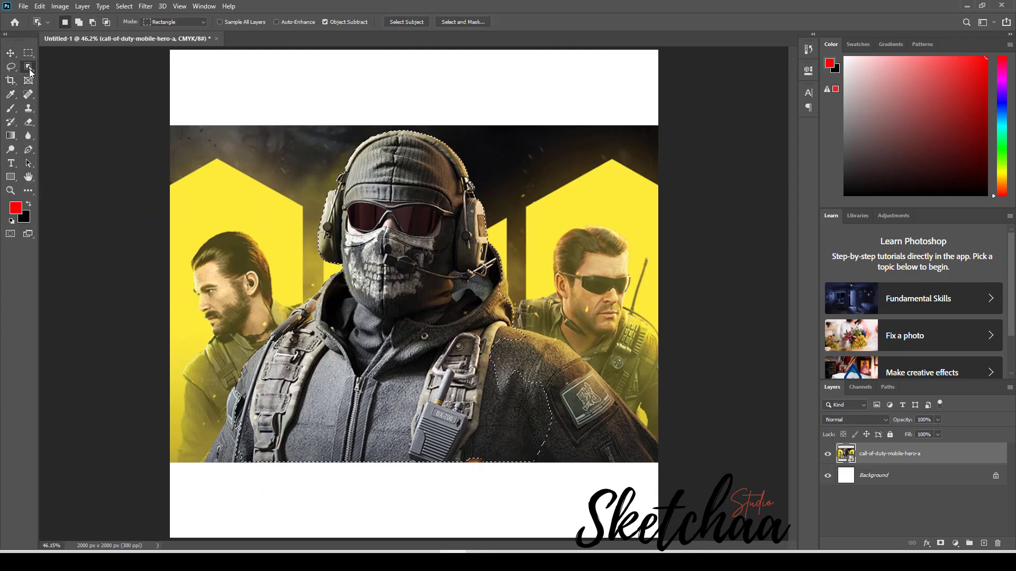
Step: Refine the soldier selection along the shoulders, sleeves and lower jacket with the Quick Selection tool
right_click(29, 67)
left_click(61, 75)
left_click_drag(240, 392, 301, 315)
left_click_drag(509, 377, 562, 351)
left_click_drag(493, 422, 489, 460)
left_click_drag(582, 380, 582, 413)
left_click_drag(237, 424, 234, 455)
Step: Mask the image layer to the soldier selection and convert the layer to a smart object
left_click(940, 544)
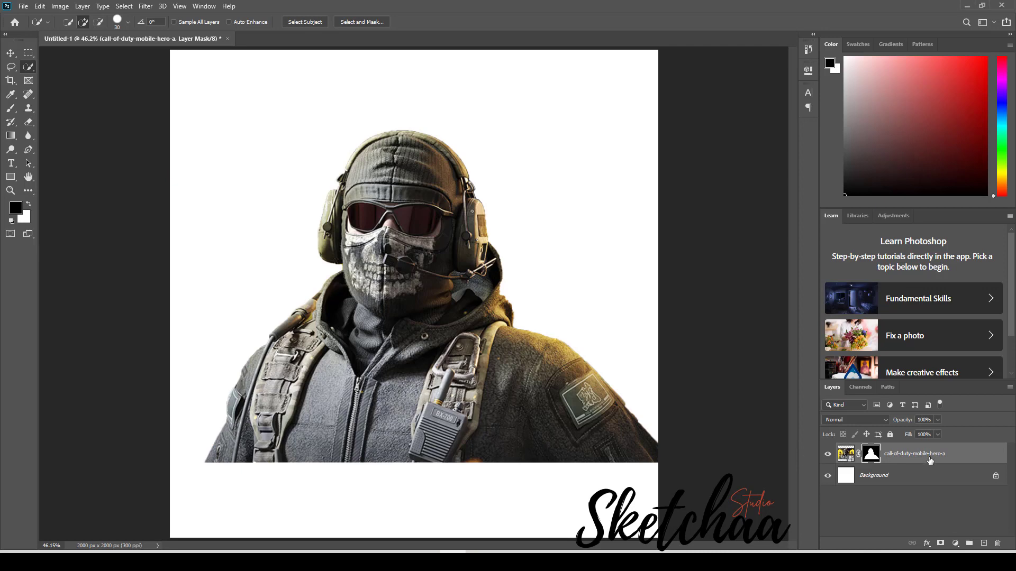
right_click(926, 456)
left_click(910, 118)
Step: Apply a Shadows/Highlights adjustment to the soldier layer with the shadows amount raised to its maximum
left_click(59, 6)
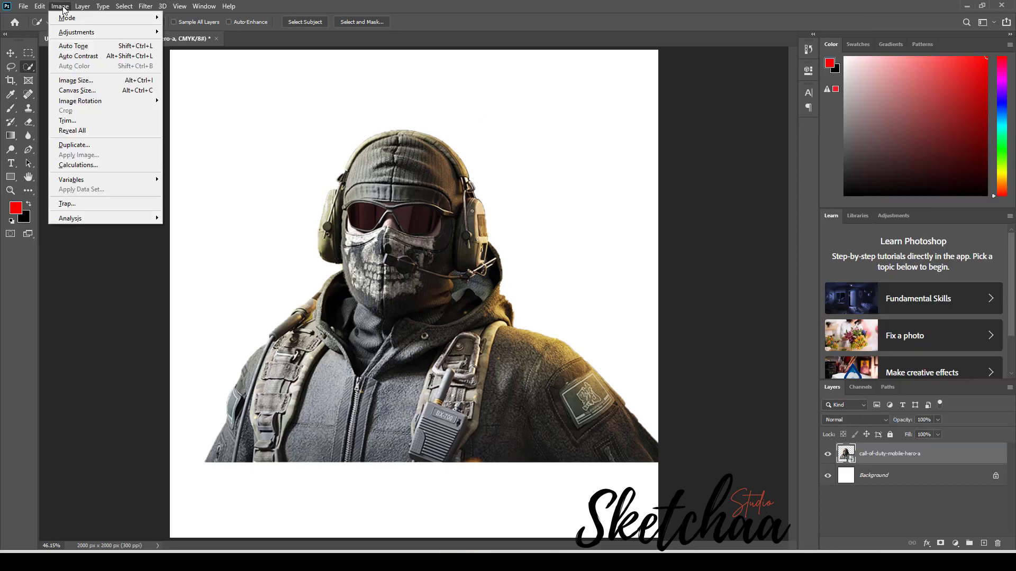
mouse_move(76, 33)
left_click(212, 207)
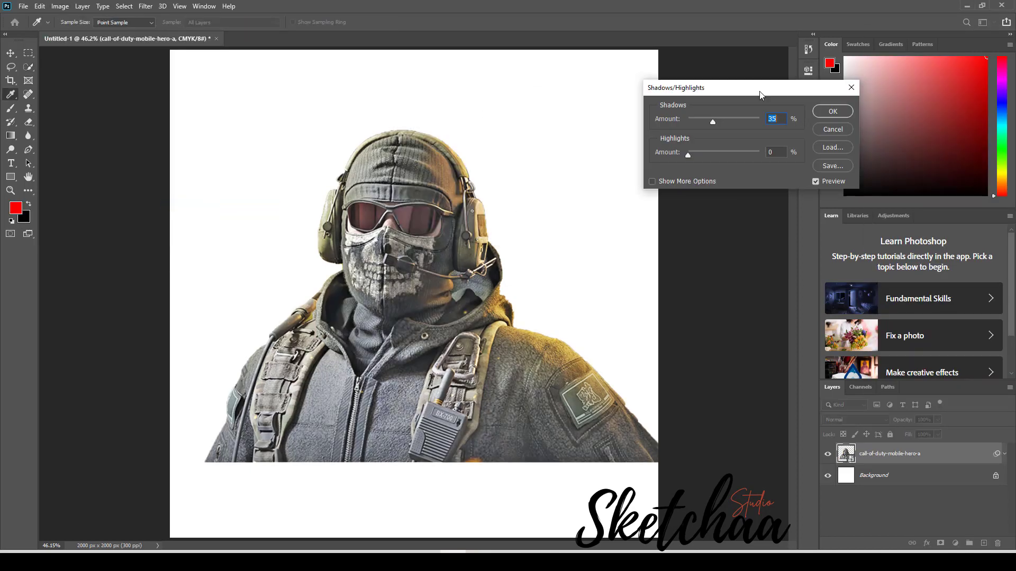
left_click(651, 181)
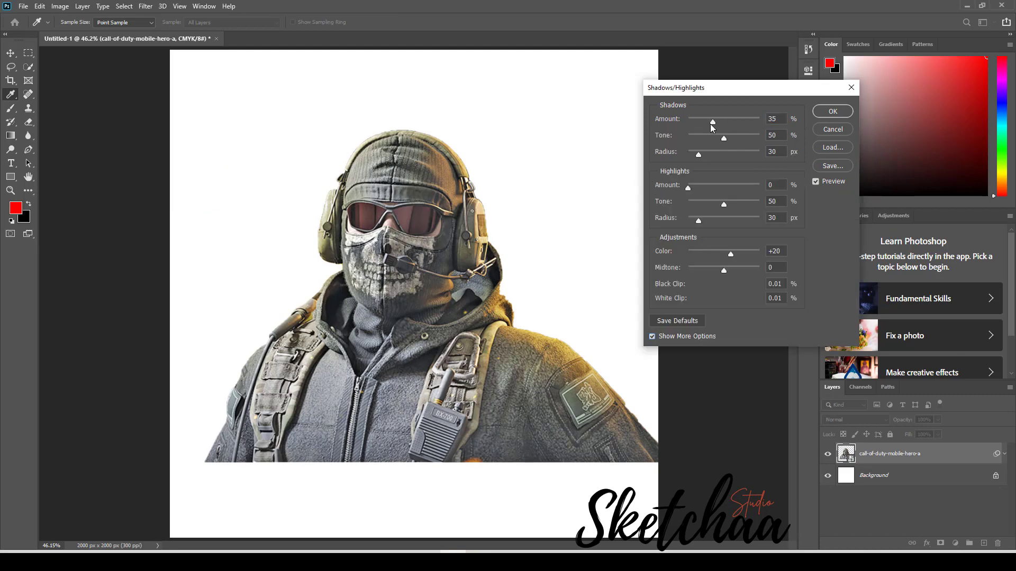
left_click_drag(712, 121, 759, 121)
left_click(833, 111)
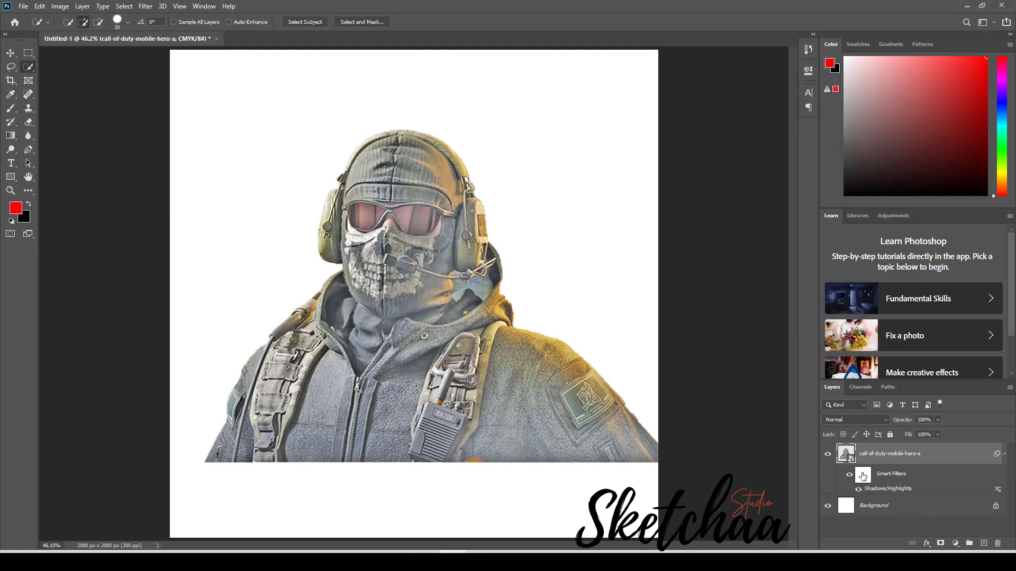
Step: Delete the smart filter mask from the soldier layer
right_click(894, 476)
left_click(894, 494)
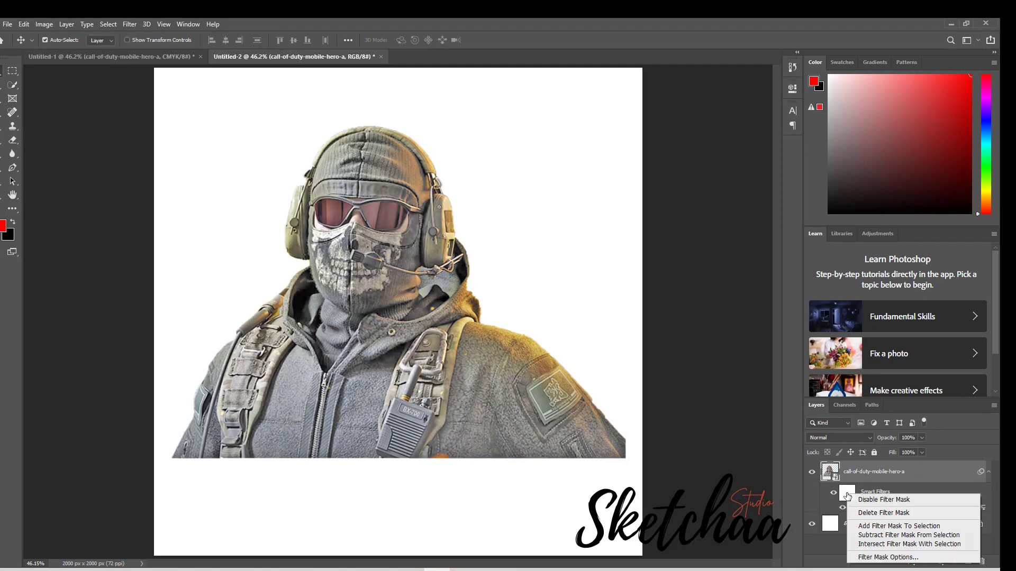
left_click(900, 476)
Step: Apply a Camera Raw filter to the soldier with sharpening 150 and noise reduction 100
left_click(148, 8)
left_click(159, 85)
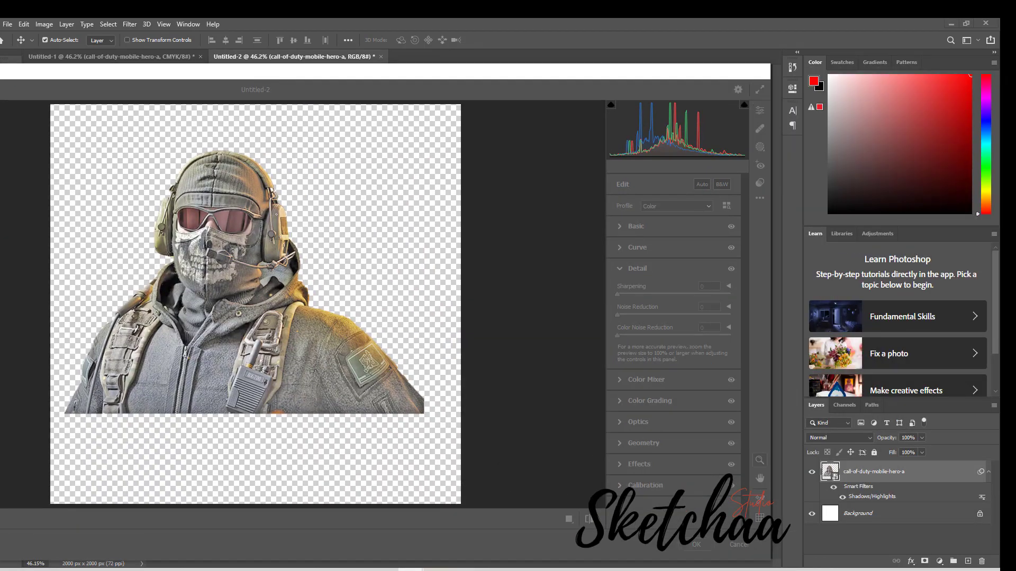
left_click(450, 174)
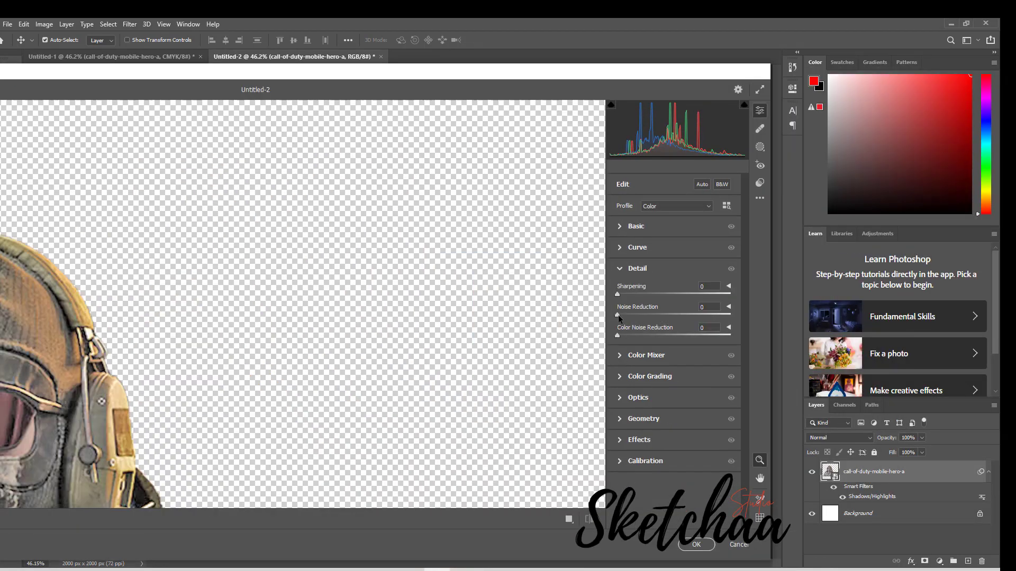
scroll(80, 388, "down", 2)
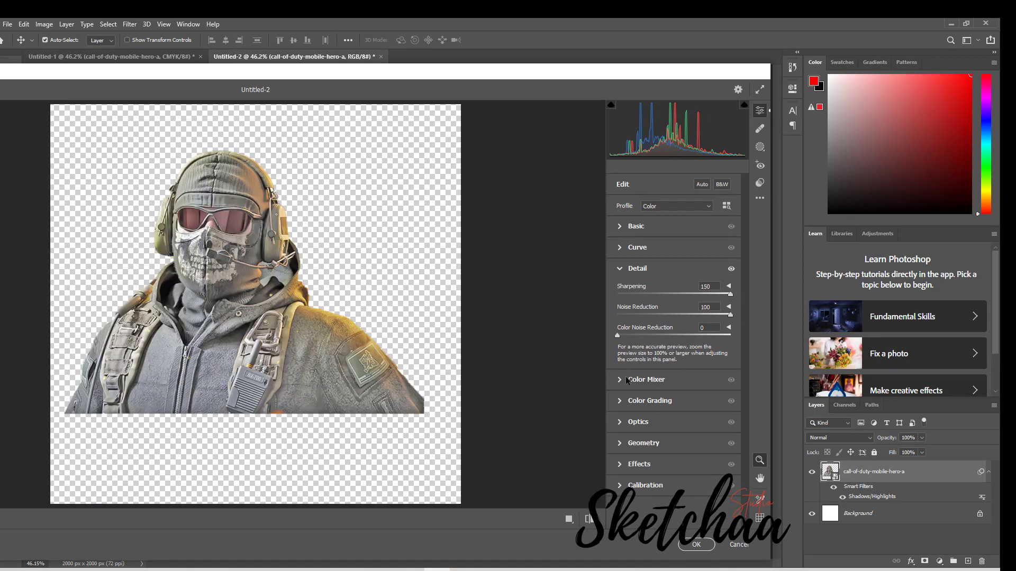
left_click(731, 270)
left_click(696, 545)
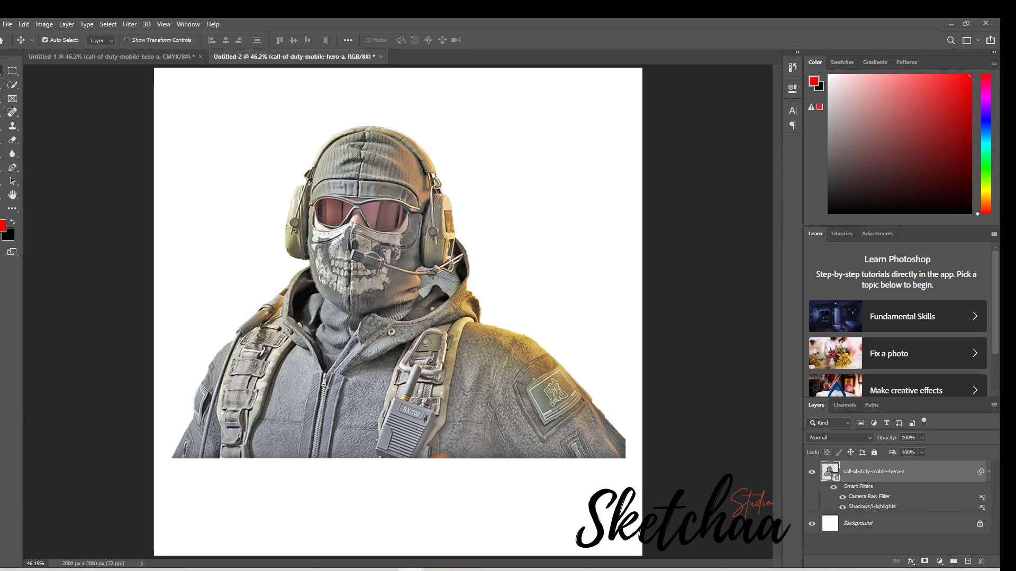
Step: Start a second Camera Raw filter on the soldier, setting noise reduction to 100 and raising the sharpening
left_click(130, 24)
left_click(159, 85)
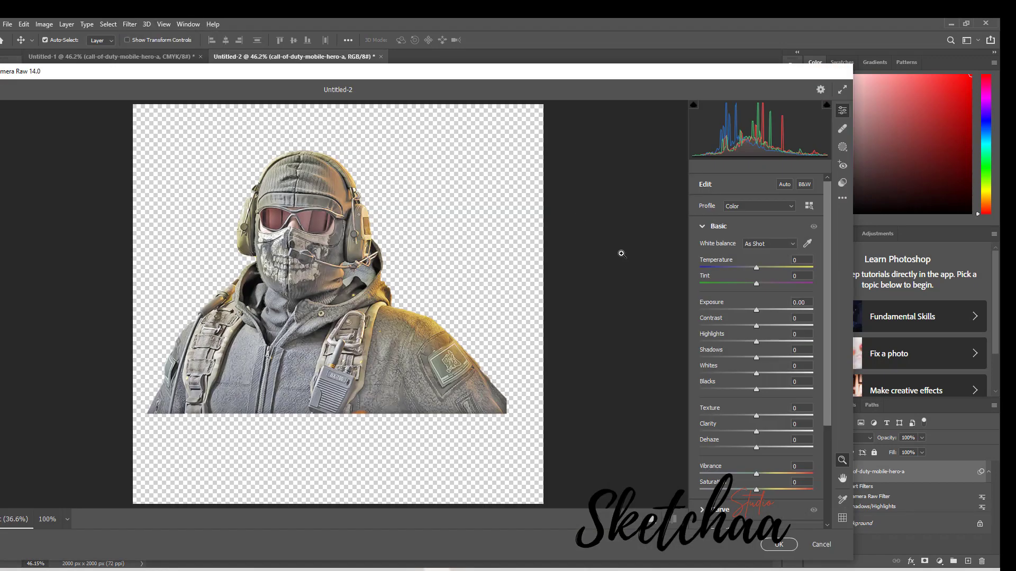
scroll(703, 412, "down", 3)
left_click(702, 404)
left_click_drag(700, 315, 820, 318)
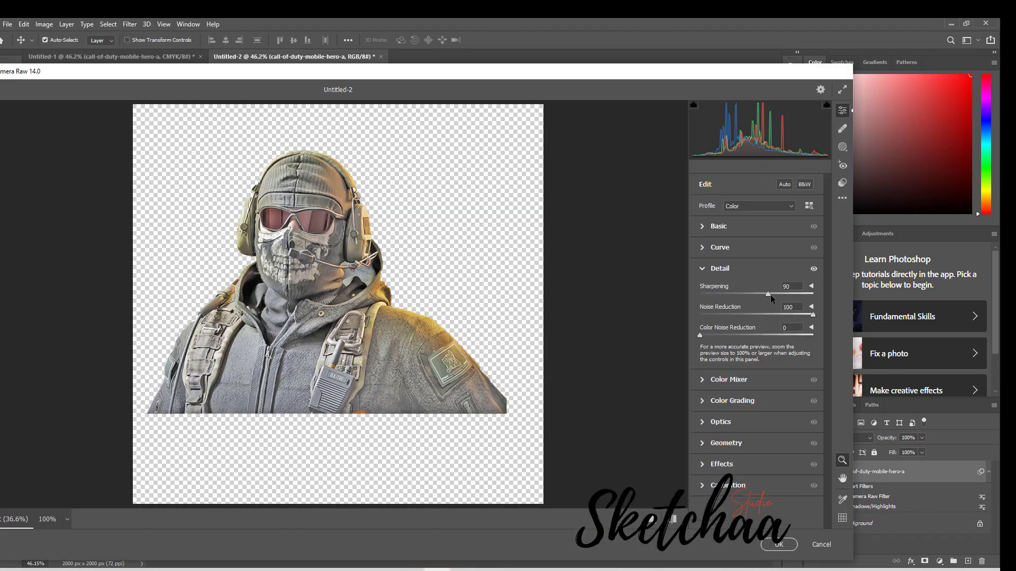
Step: Lower the saturation to its minimum to make the soldier greyscale, and apply the Camera Raw filter
left_click(703, 225)
left_click_drag(756, 438, 688, 439)
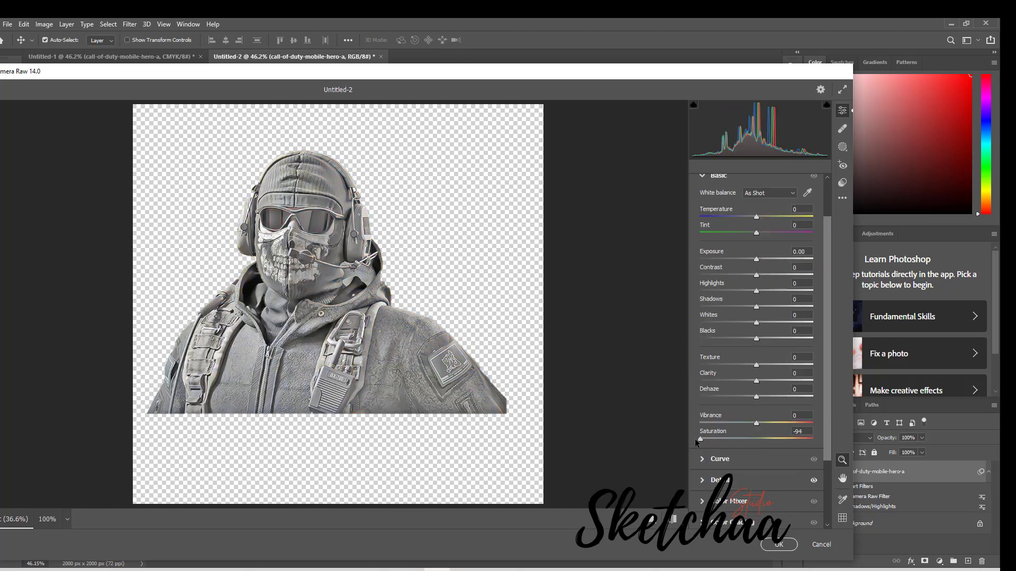
left_click(779, 545)
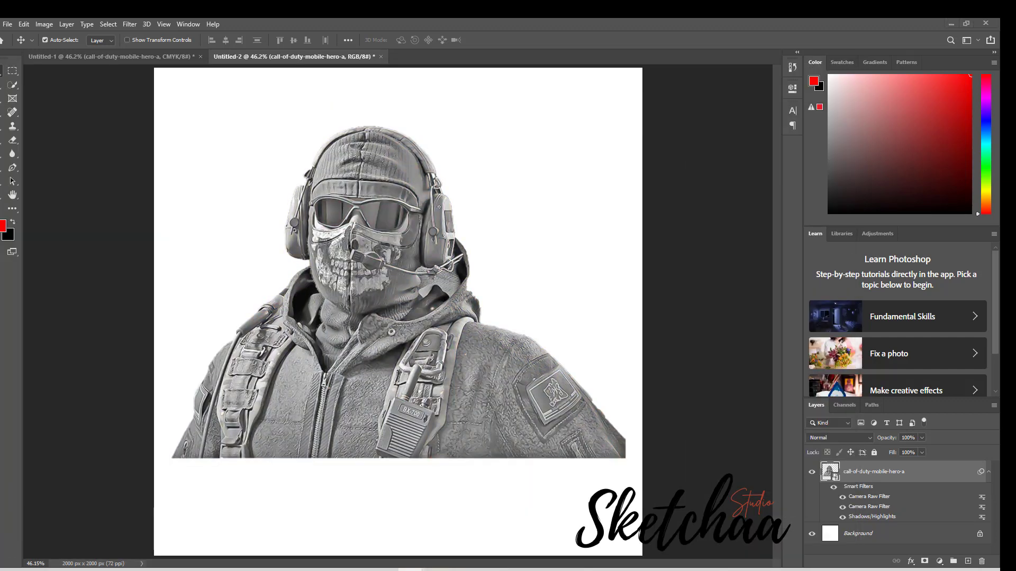
Step: Apply an Oil Paint filter with stylization 10, cleanliness 10, scale 0.1, bristle detail 0 and lighting off
left_click(130, 24)
mouse_move(158, 209)
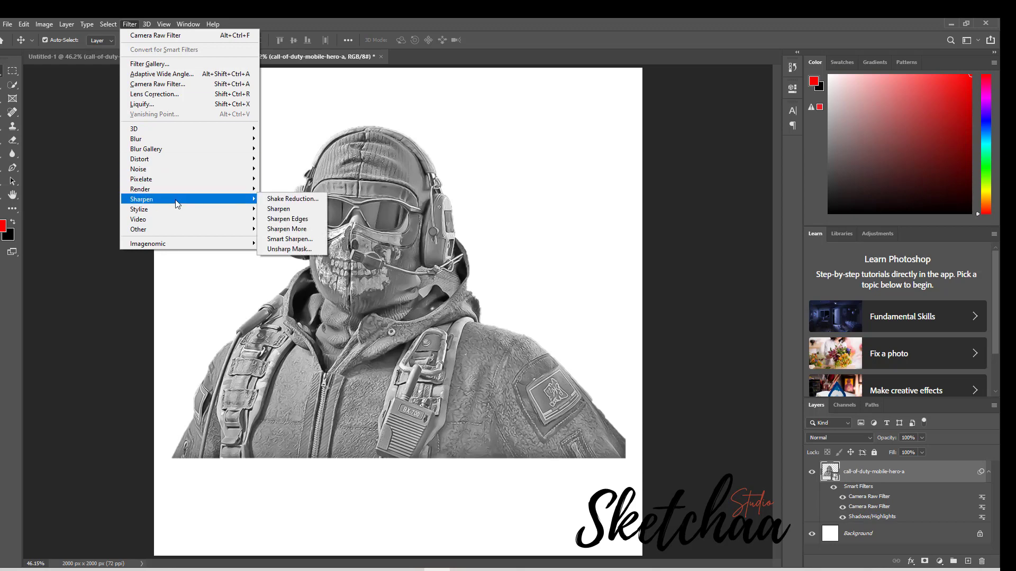
left_click(312, 248)
left_click_drag(736, 285, 806, 284)
left_click(410, 570)
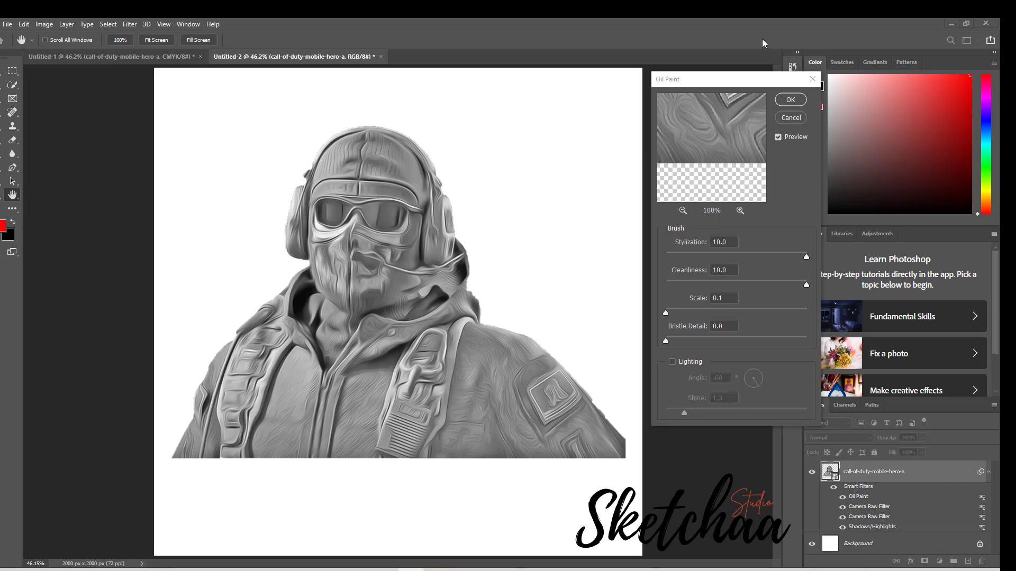
left_click(782, 38)
left_click(791, 100)
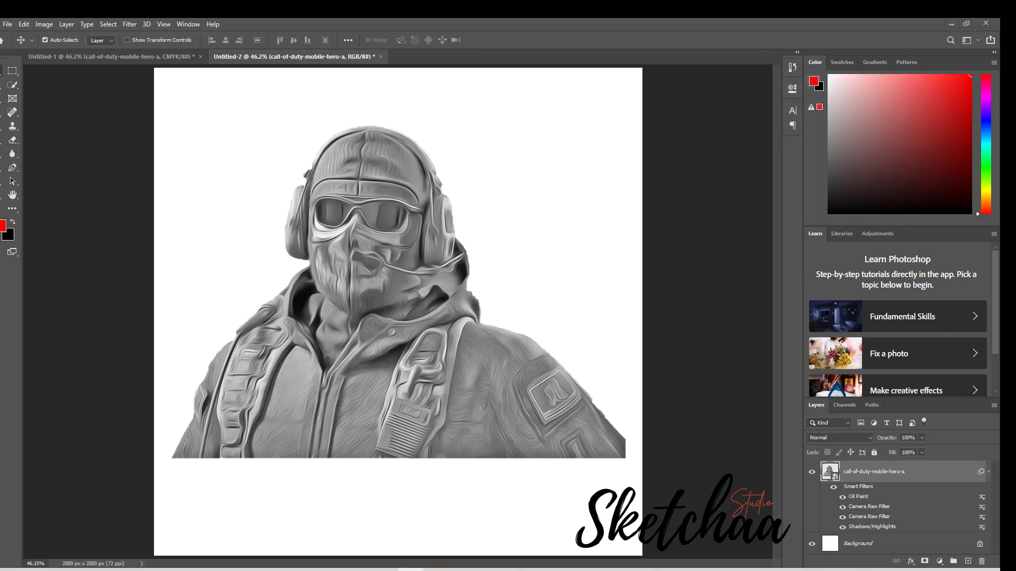
Step: Apply a Threshold adjustment at level 131 to the soldier layer
left_click(44, 23)
mouse_move(59, 46)
left_click(180, 188)
left_click_drag(470, 160, 632, 118)
left_click_drag(628, 199, 627, 197)
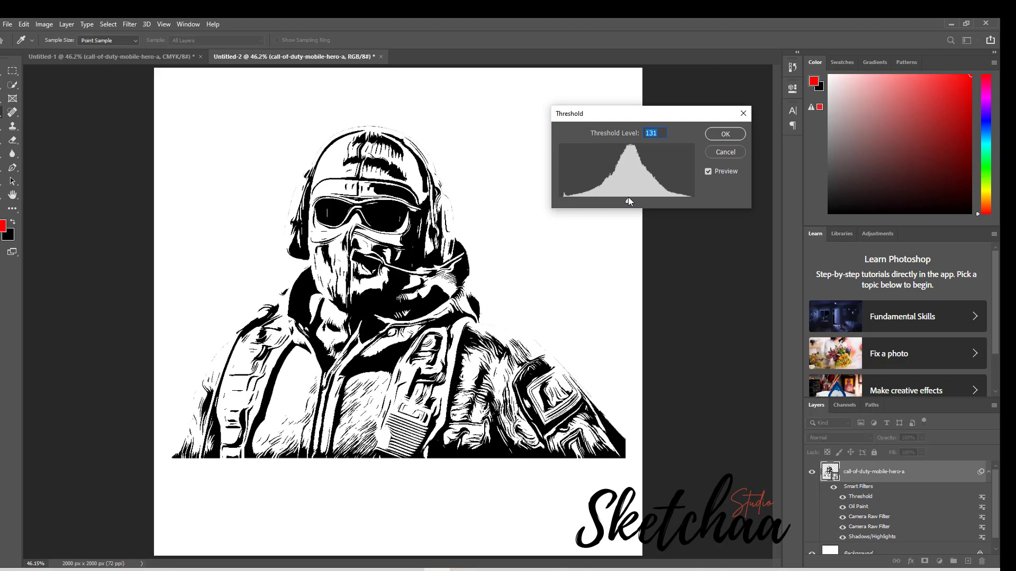
left_click(722, 133)
Step: Add a solid color fill layer in a muted greyish brown
left_click(939, 561)
left_click(934, 381)
left_click_drag(548, 360, 547, 343)
left_click(766, 266)
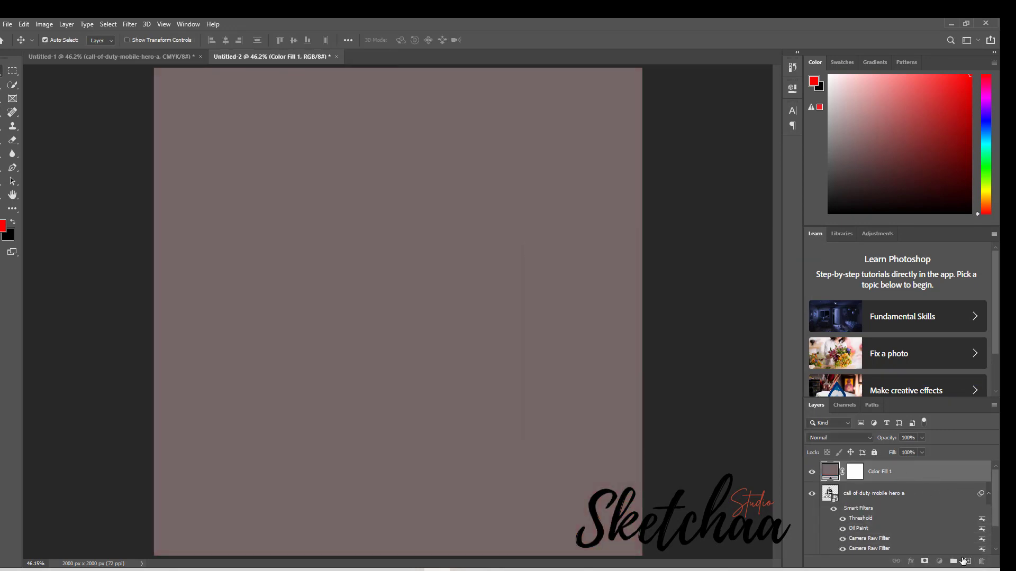
Step: Move the color fill layer beneath the soldier layer and shift the soldier slightly down on the canvas
left_click_drag(908, 472, 964, 558)
key("ctrl+z")
left_click_drag(866, 479, 874, 537)
left_click_drag(492, 349, 499, 370)
Step: Duplicate the soldier layer as Black, and duplicate that copy as Grey
right_click(929, 470)
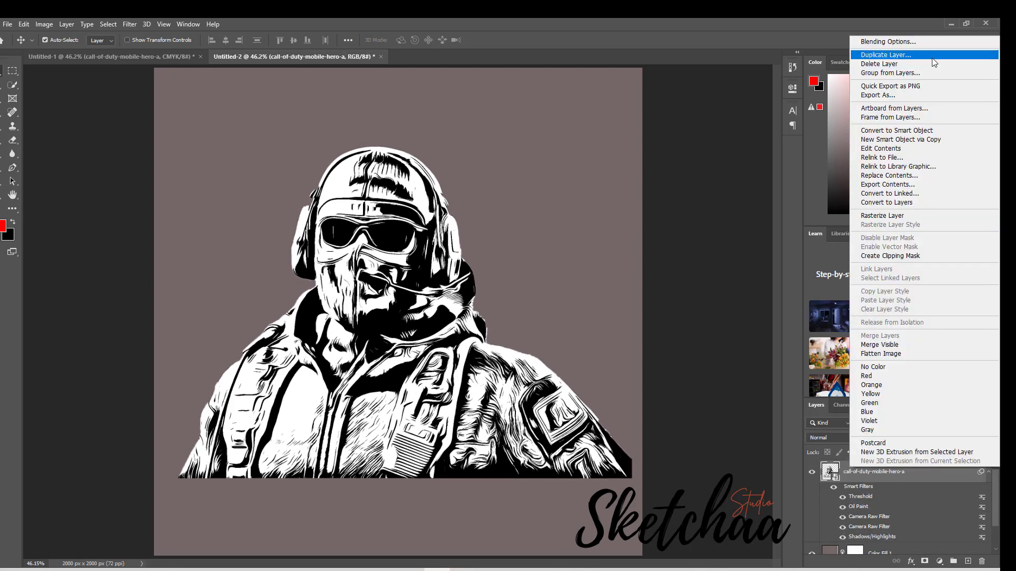
left_click(932, 57)
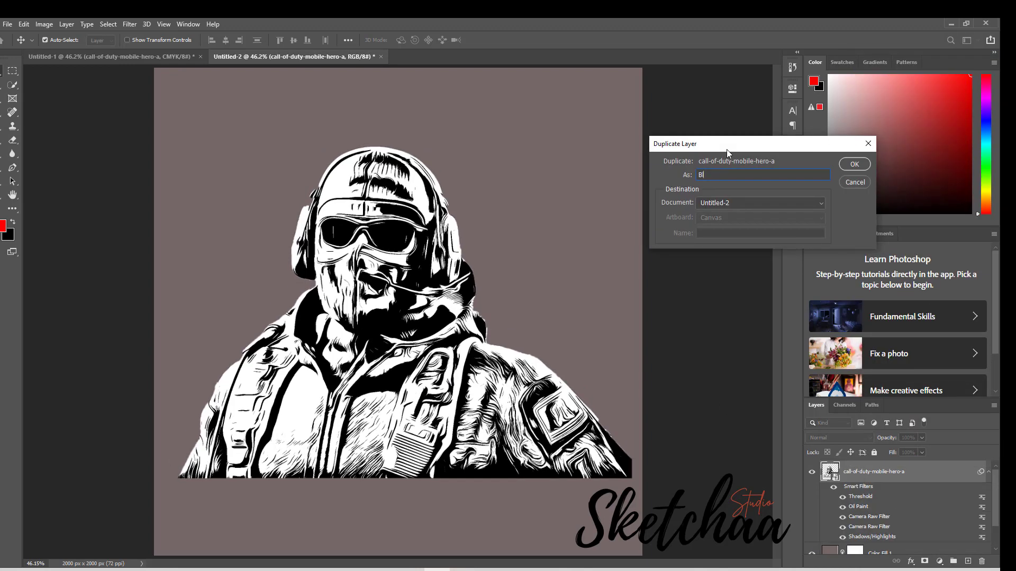
left_click(853, 165)
right_click(871, 471)
left_click(879, 62)
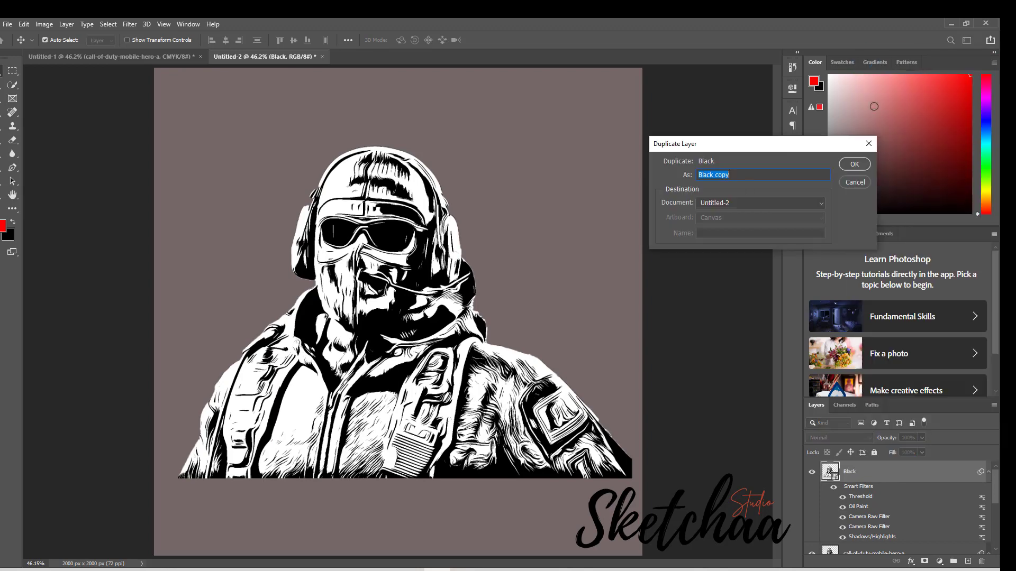
type("Grey")
left_click(855, 164)
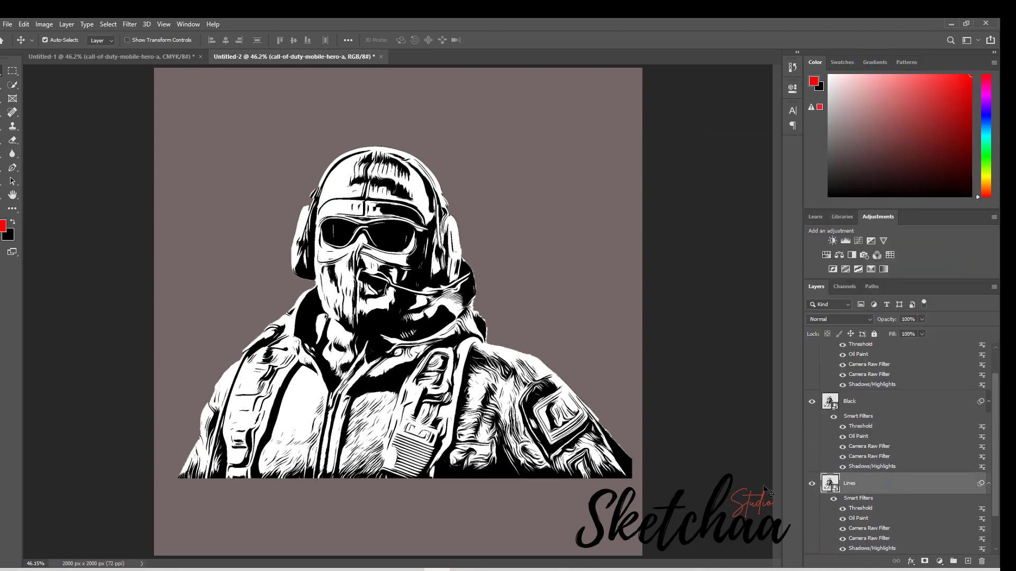
Step: Bring the Lines layer to the top of the layer stack and hide it
left_click(896, 485)
key("ctrl+shift+bracketright")
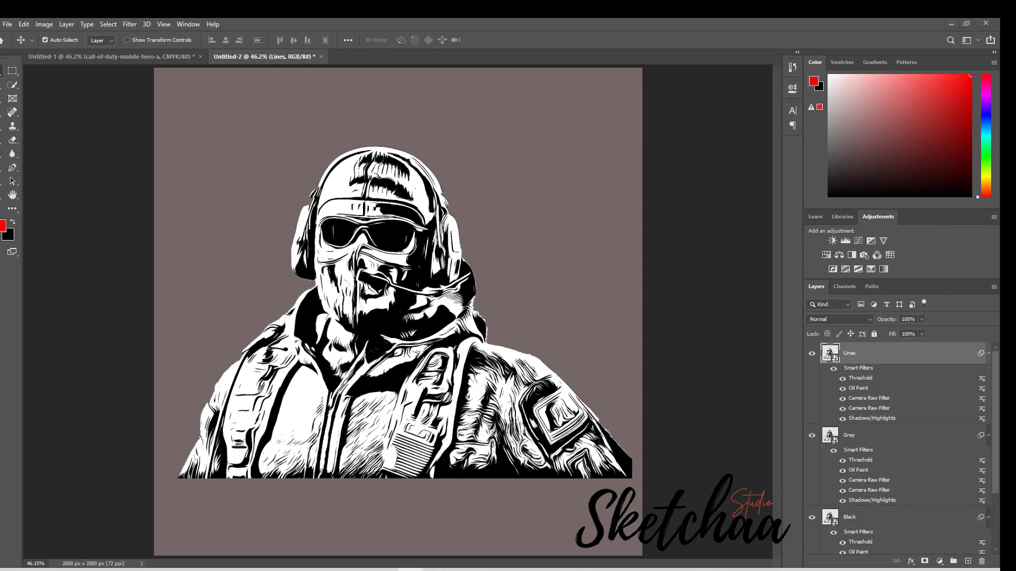
left_click(811, 353)
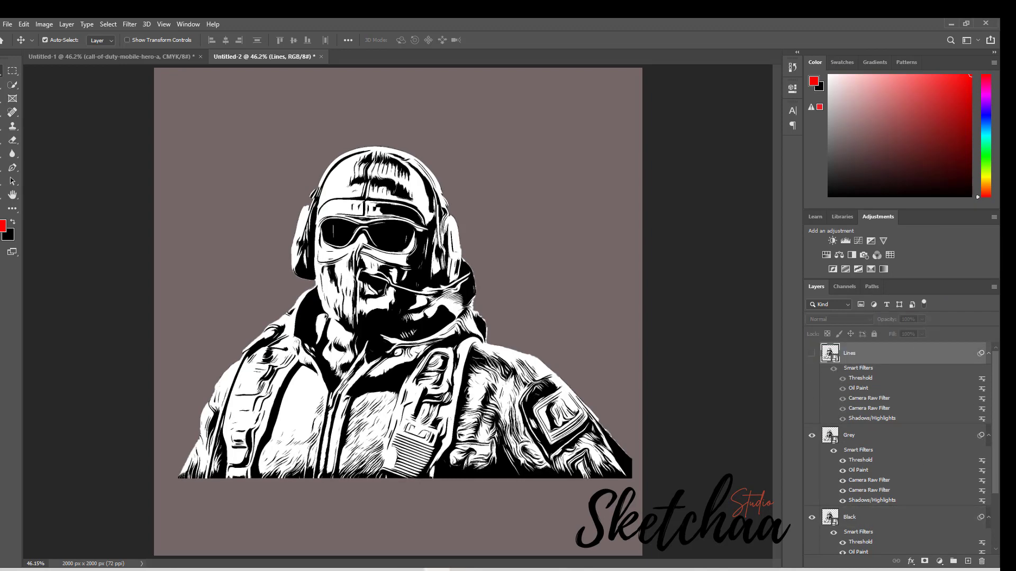
Step: Set the Grey layer's threshold level to 128
double_click(861, 460)
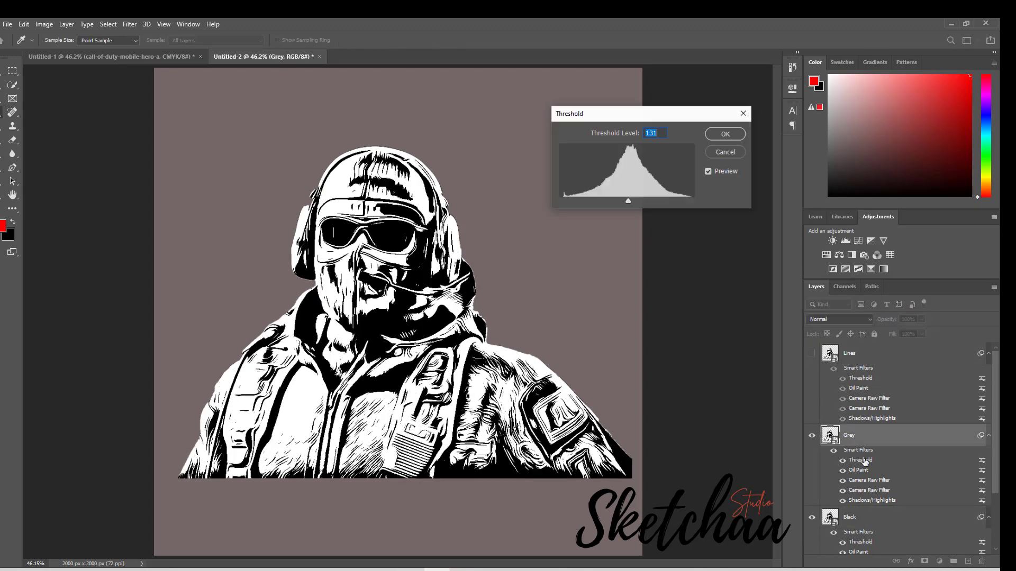
left_click_drag(628, 201, 627, 201)
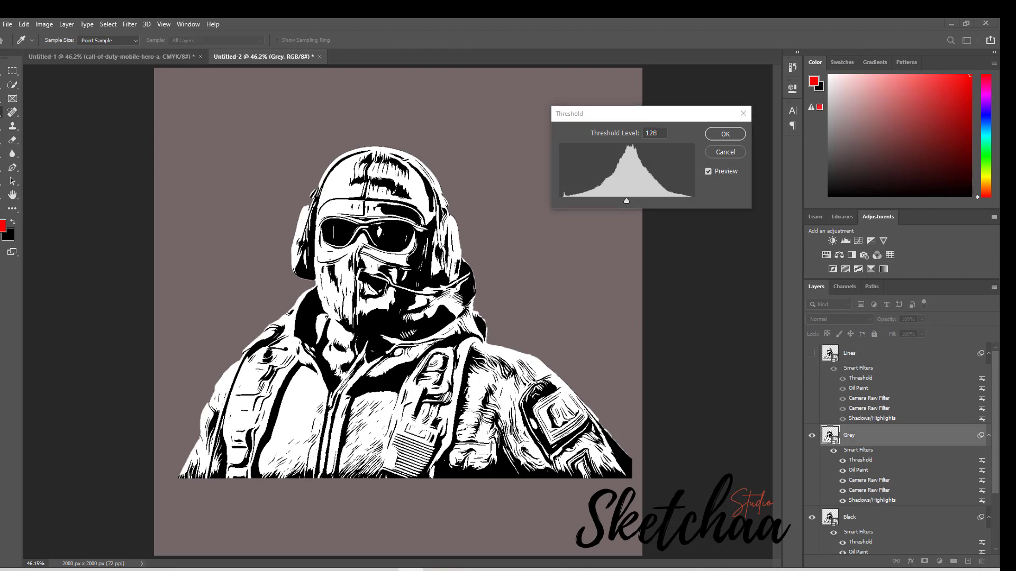
left_click(724, 137)
left_click(725, 137)
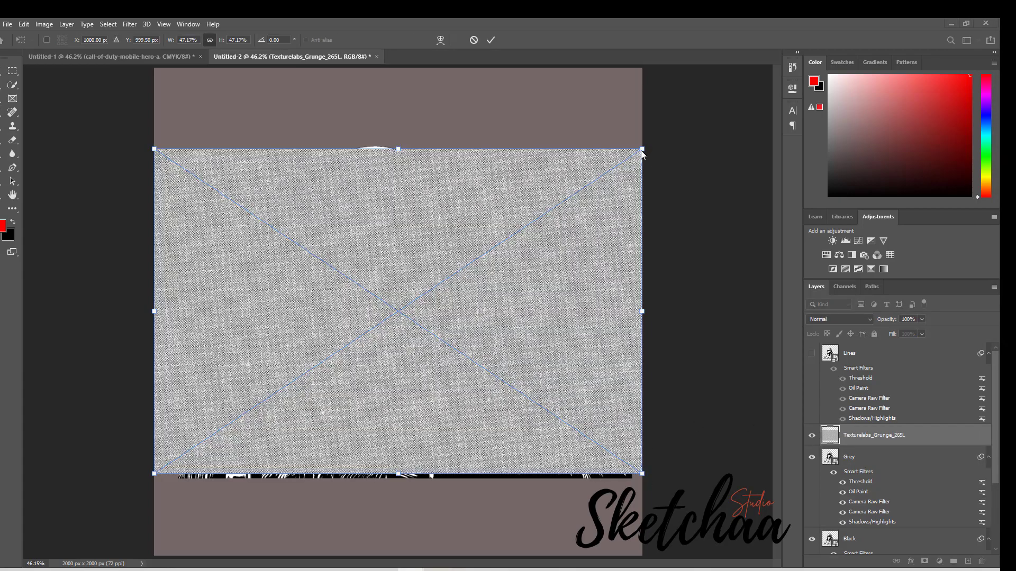
Step: Rotate the Texturelabs_Grunge_265L texture about 90 degrees and scale it to about 71% so it covers the canvas
left_click_drag(145, 143, 295, 479)
left_click_drag(236, 68, 50, 59)
left_click_drag(559, 556, 783, 569)
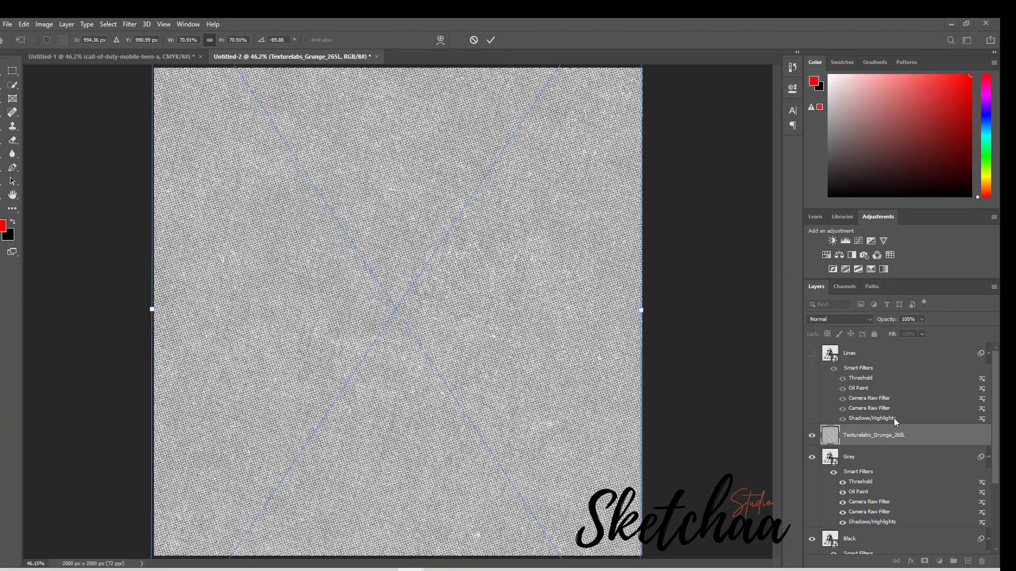
left_click(491, 40)
Step: Hide the Black layer and clip the grunge texture to the Grey layer
left_click(811, 538)
left_click(813, 458)
left_click(831, 445, "alt")
scroll(884, 407, "down", 3)
left_click(814, 523)
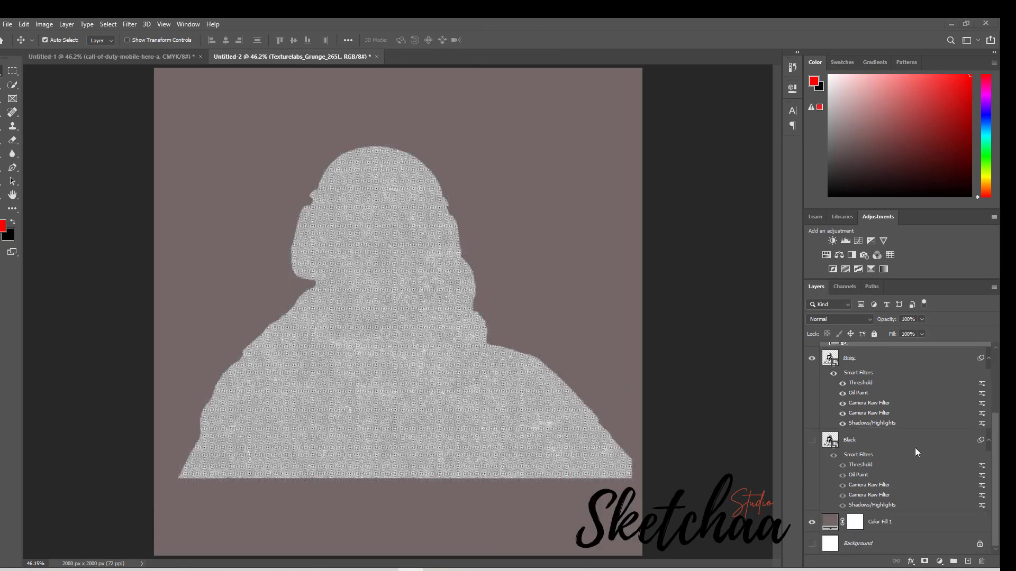
Step: Set the grunge texture layer's blend mode to Screen
scroll(888, 456, "up", 3)
left_click(865, 320)
left_click(849, 392)
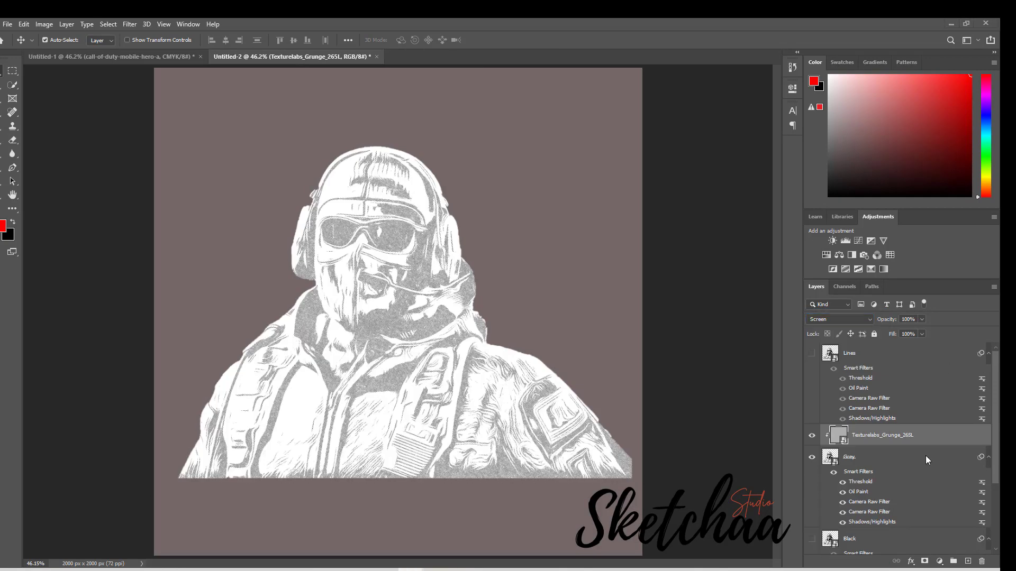
Step: Set the Grey layer's blend mode to Multiply
left_click(850, 458)
left_click(857, 320)
left_click(849, 345)
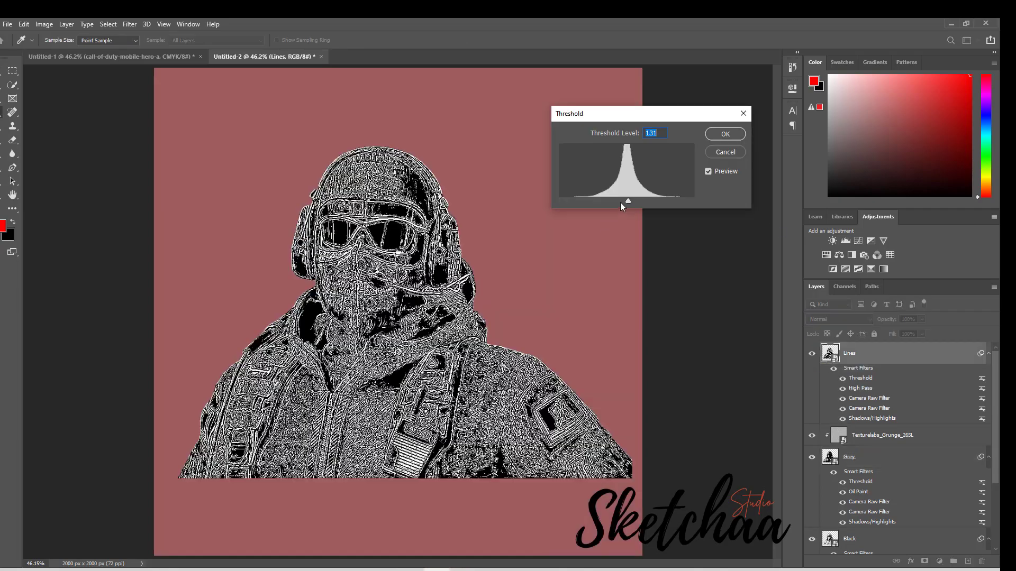
Step: Lower the Lines layer's Threshold level so mainly thin dark outlines remain on white
mouse_move(620, 202)
left_mouse_down()
mouse_move(595, 201)
mouse_move(609, 201)
left_mouse_up()
left_click(725, 134)
double_click(863, 388)
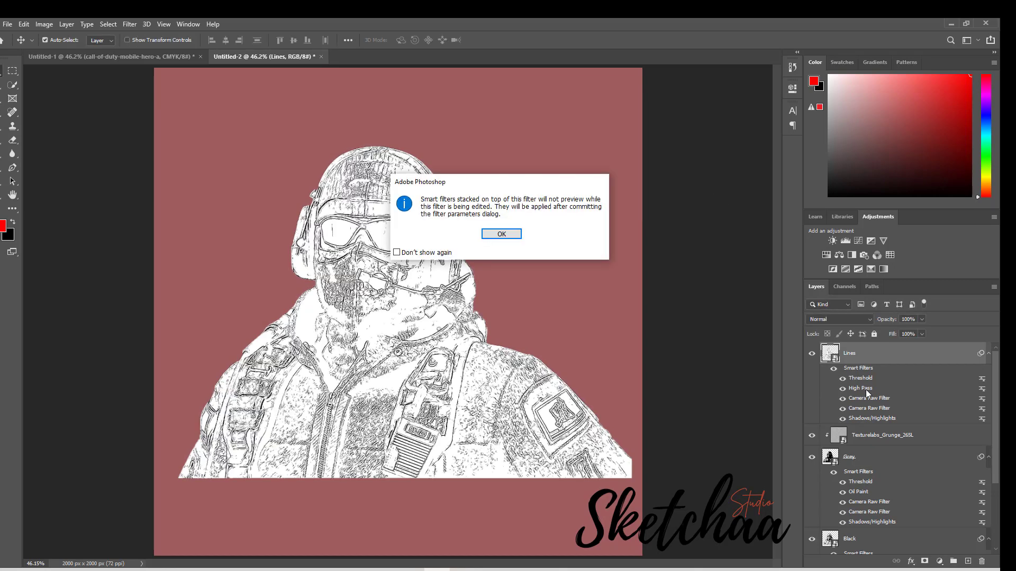
left_click(502, 237)
left_click_drag(422, 296, 417, 296)
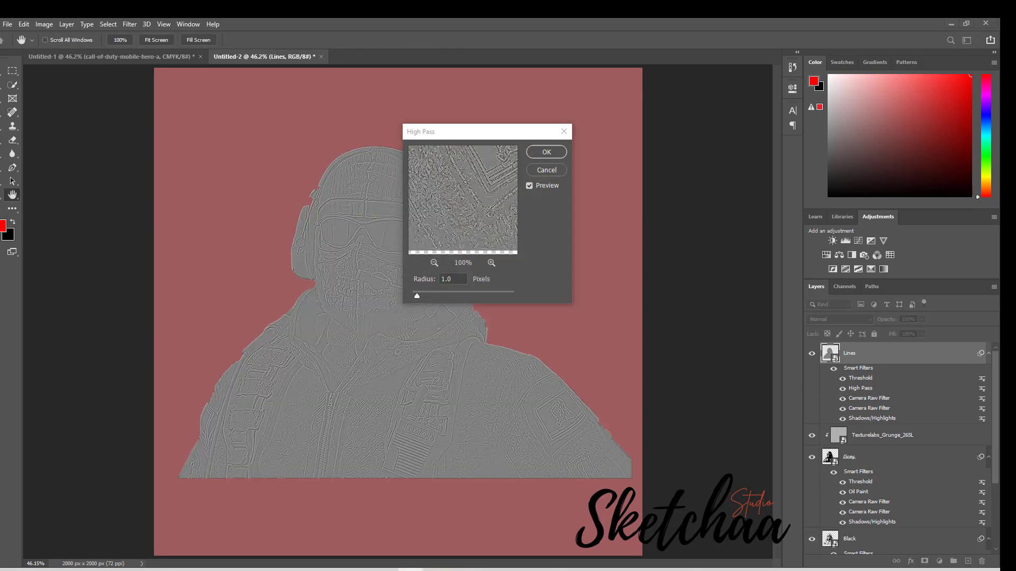
left_click(561, 170)
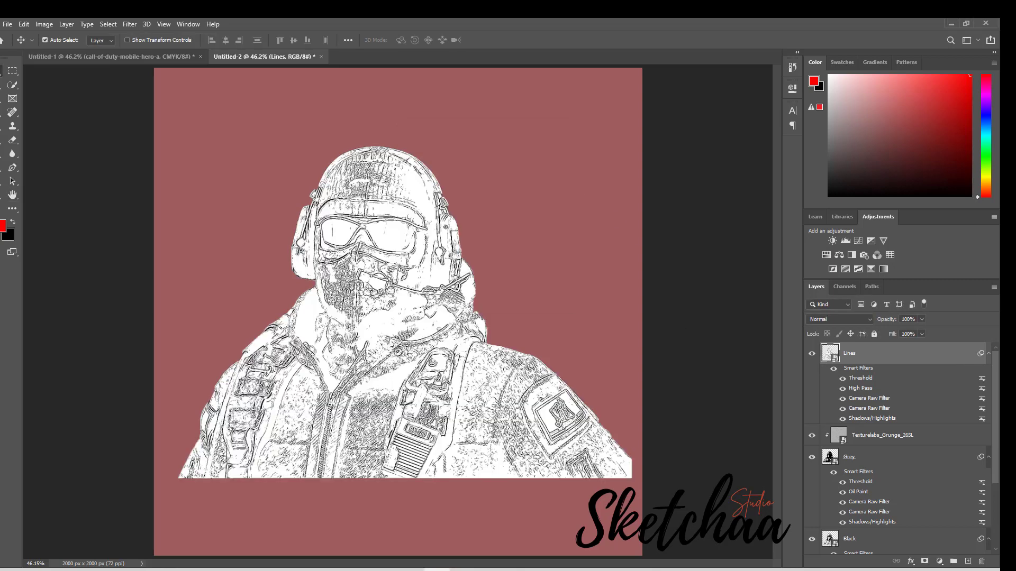
Step: Set the Lines layer's blend mode to Multiply and inspect the combined artwork at 100%
left_click(846, 320)
left_click(817, 344)
key("ctrl+1")
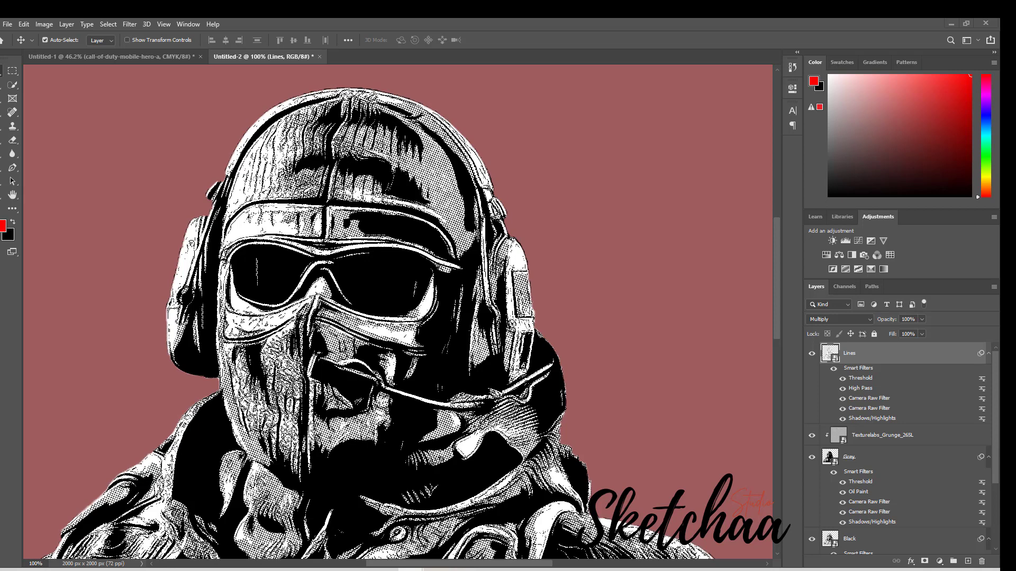
scroll(930, 376, "down", 3)
scroll(931, 377, "up", 3)
Step: Group the Lines, grunge texture, Grey and Black layers as Group 1
left_click(939, 443, "shift")
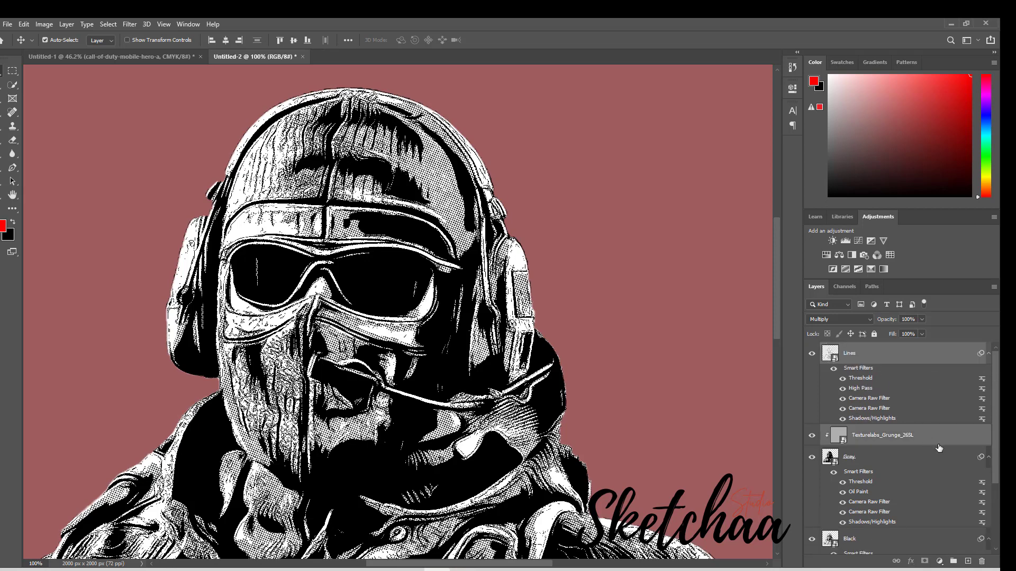
scroll(937, 446, "down", 3)
left_click(928, 445, "shift")
right_click(930, 447)
left_click(898, 175)
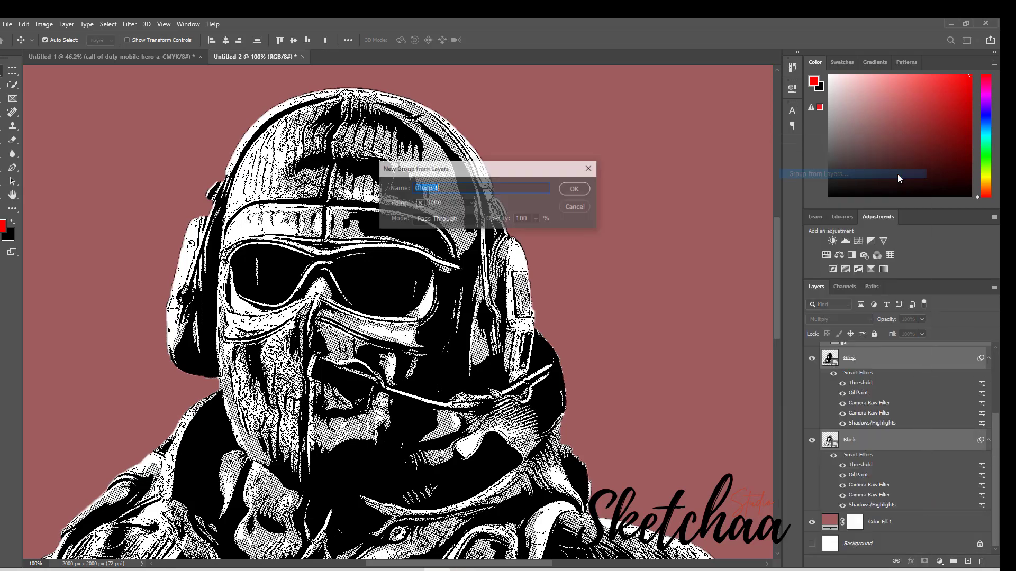
left_click(579, 190)
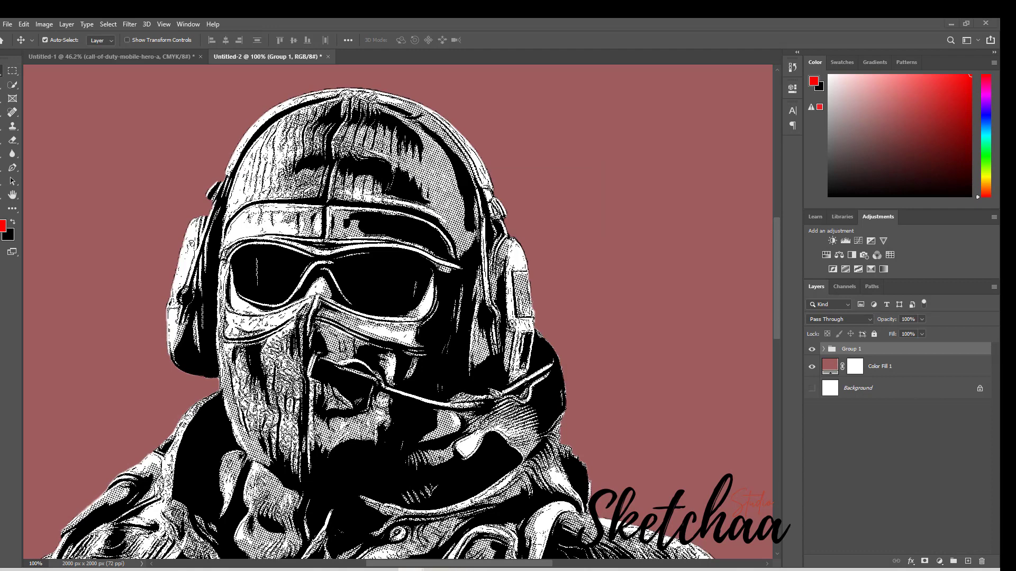
Step: Add a 4 px black inside stroke to Group 1
left_click(940, 561)
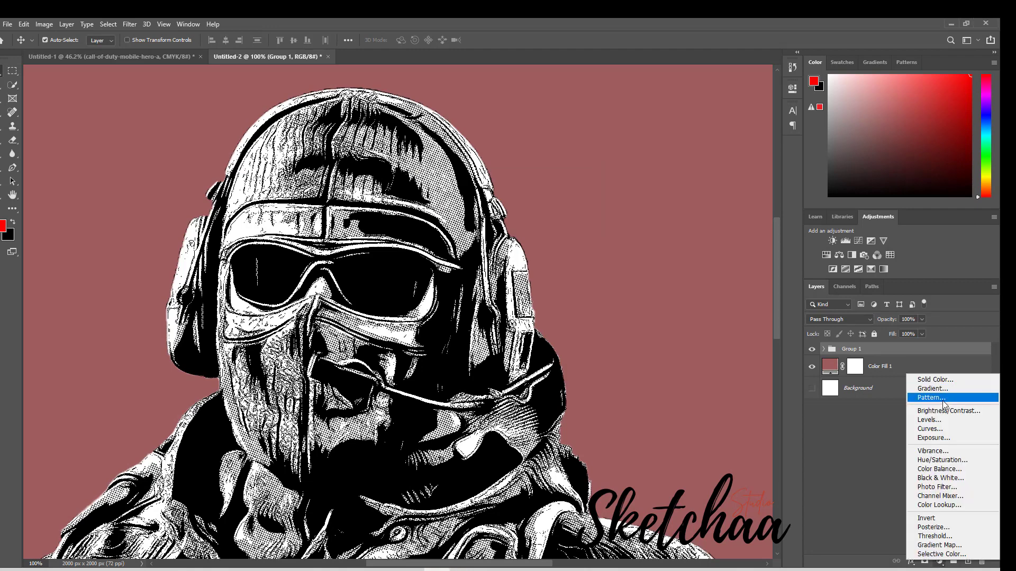
left_click(947, 456)
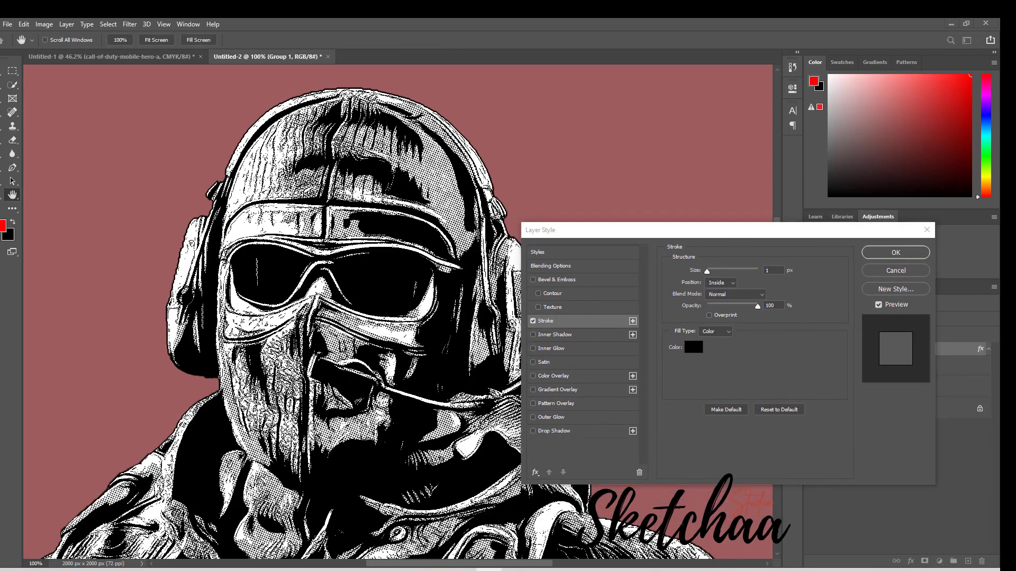
left_click_drag(707, 271, 710, 269)
left_click_drag(726, 230, 760, 163)
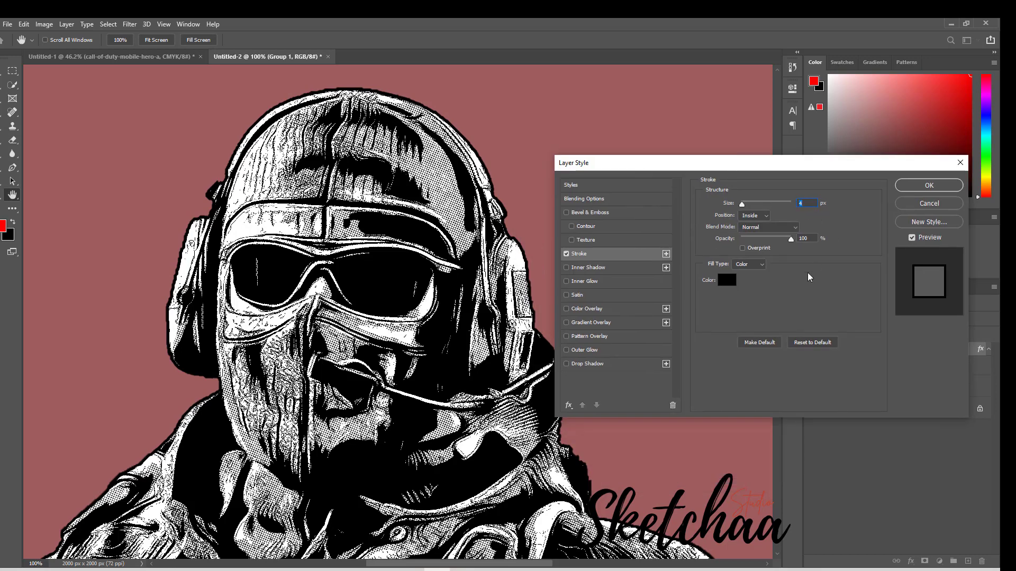
left_click(411, 570)
Step: Add a white drop shadow to Group 1, adjusting its blending and offset to form a pale outline around the soldier
left_click(646, 364)
left_click(810, 205)
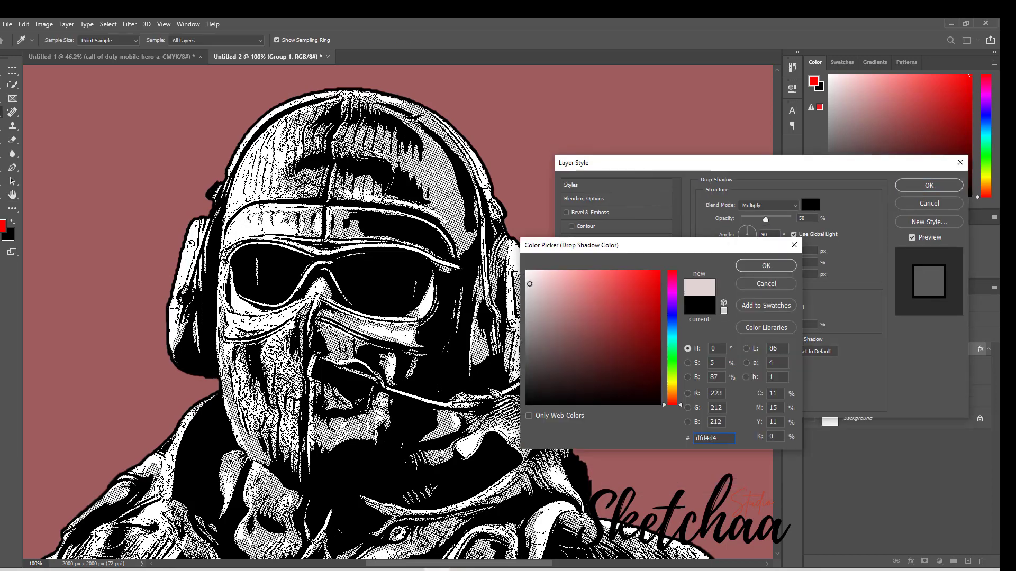
left_click(763, 268)
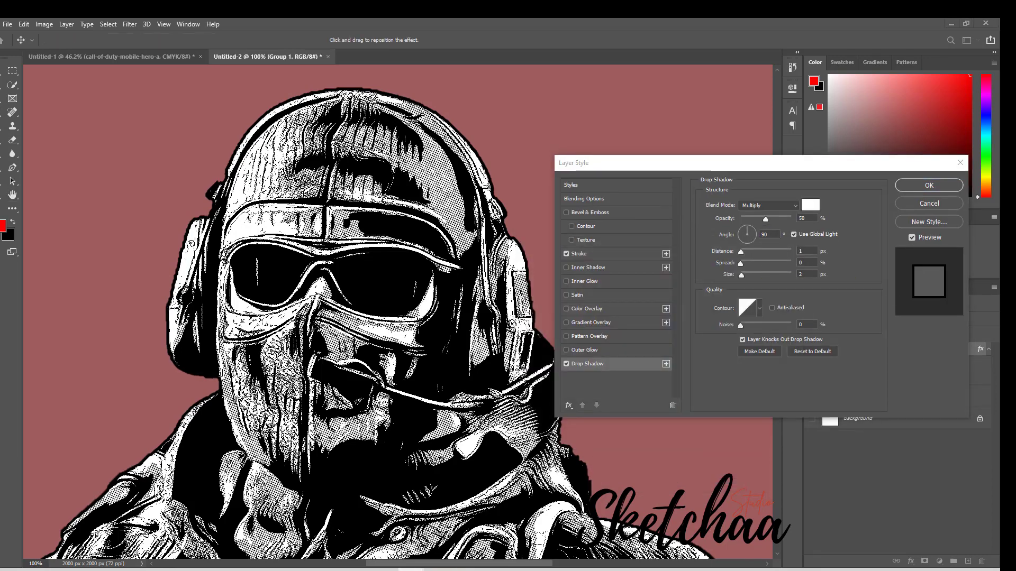
left_click(783, 206)
left_click(769, 214)
left_click_drag(766, 218, 749, 255)
left_click_drag(747, 164, 814, 173)
left_click_drag(959, 175, 902, 151)
left_click(939, 172)
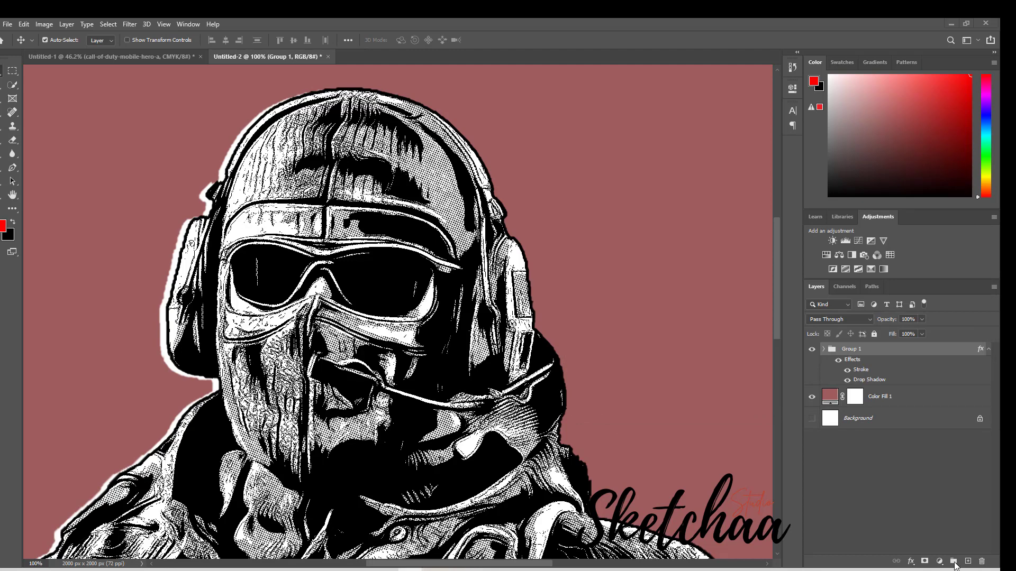
Step: Create a layer group named Colors above Group 1 and set its blend mode to Multiply
left_click(954, 561)
double_click(851, 349)
type("Colors")
left_click(921, 483)
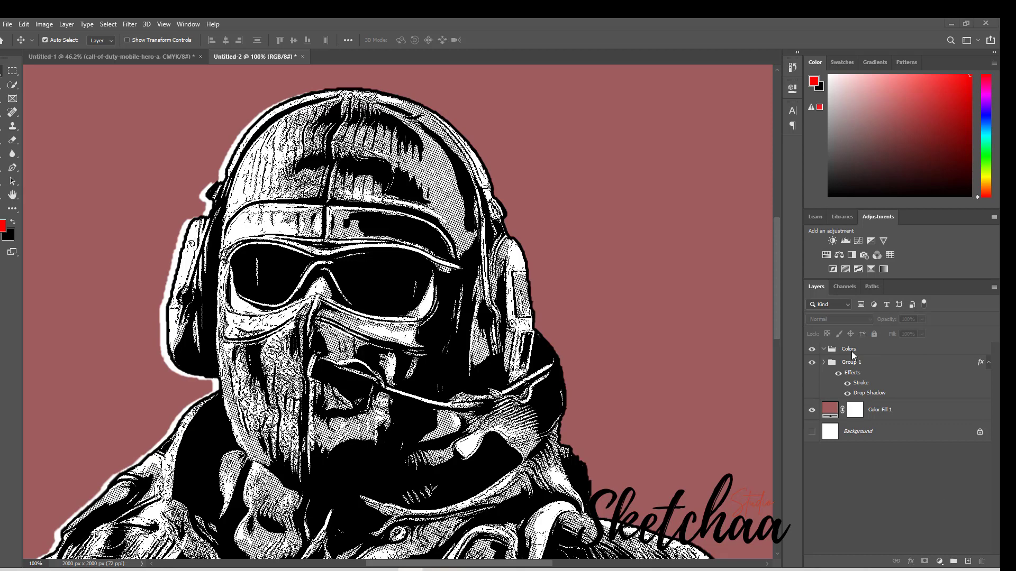
left_click(886, 349)
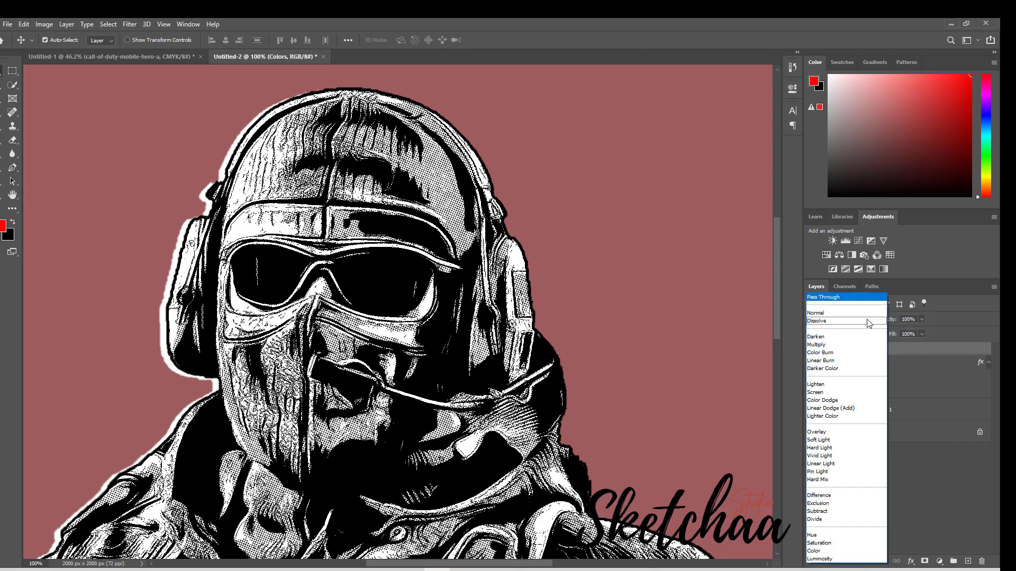
left_click(846, 345)
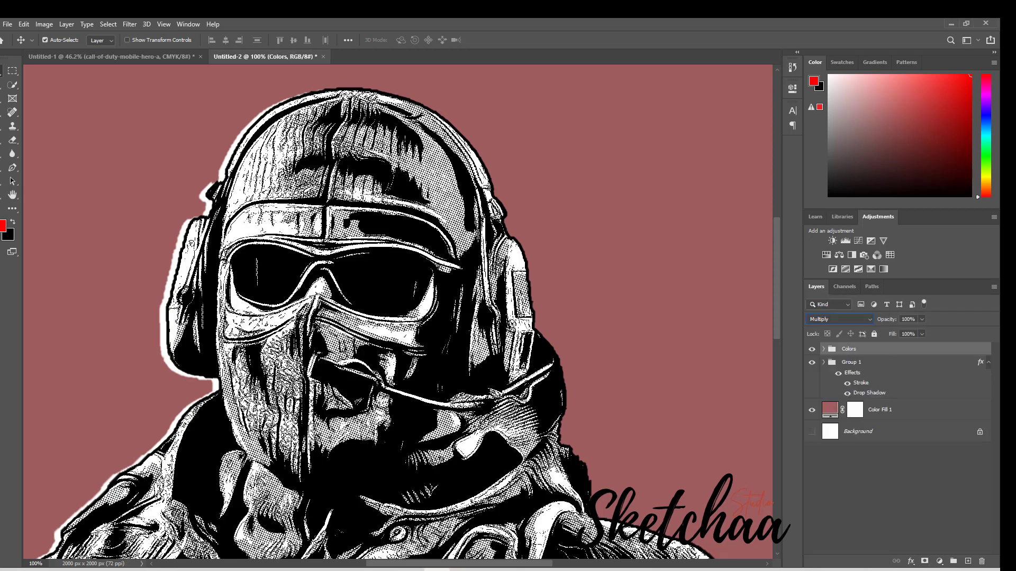
Step: Add a layer mask in the shape of the soldier's silhouette to the Colors group
left_click(823, 363)
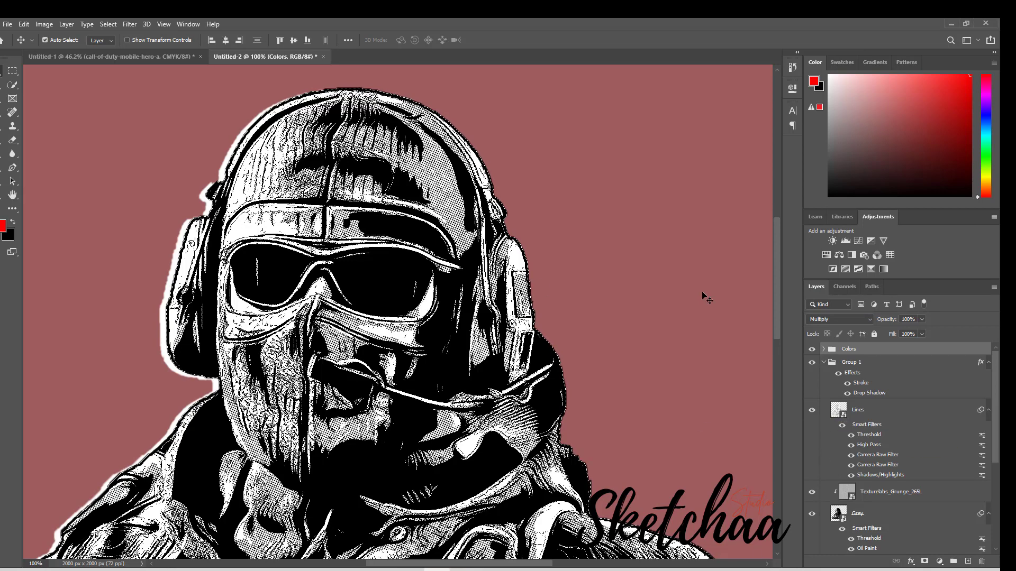
left_click(924, 562)
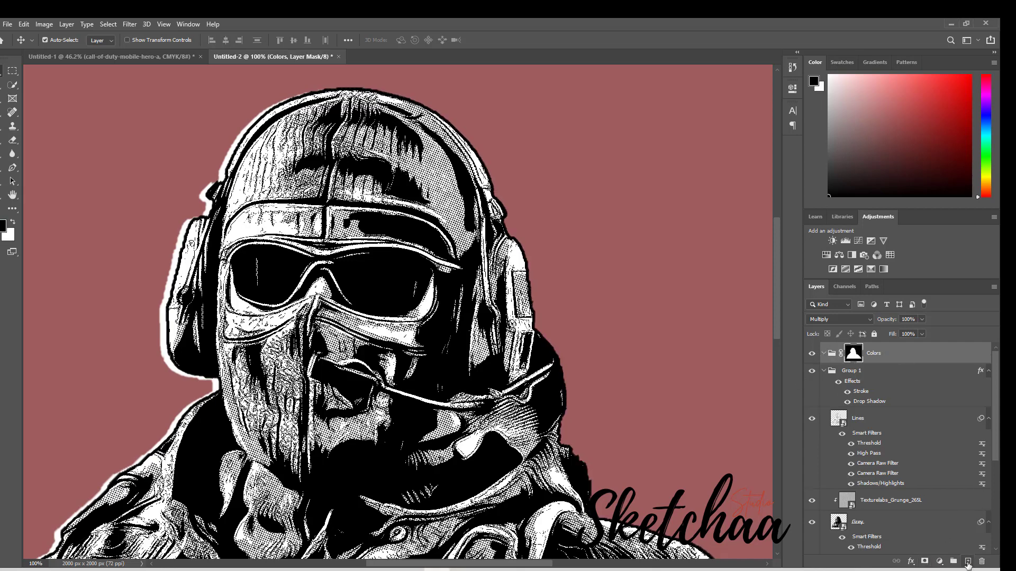
left_click(968, 564)
key("ctrl+z")
Step: Add a dark green solid color fill layer, hex 067723, inside the Colors group
left_click(940, 562)
left_click(954, 385)
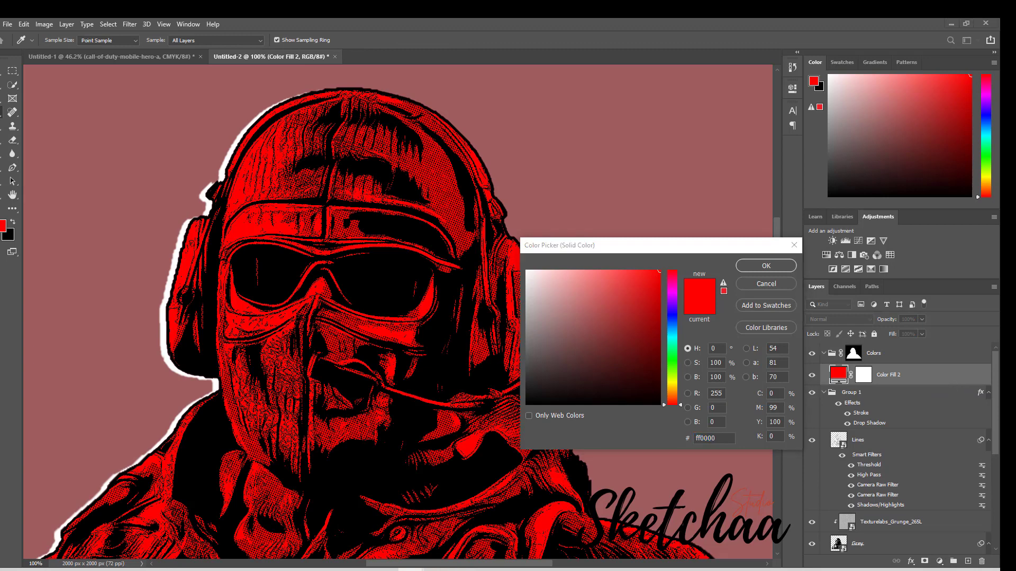
left_click(672, 354)
left_click_drag(662, 245, 668, 104)
left_click_drag(662, 222, 670, 207)
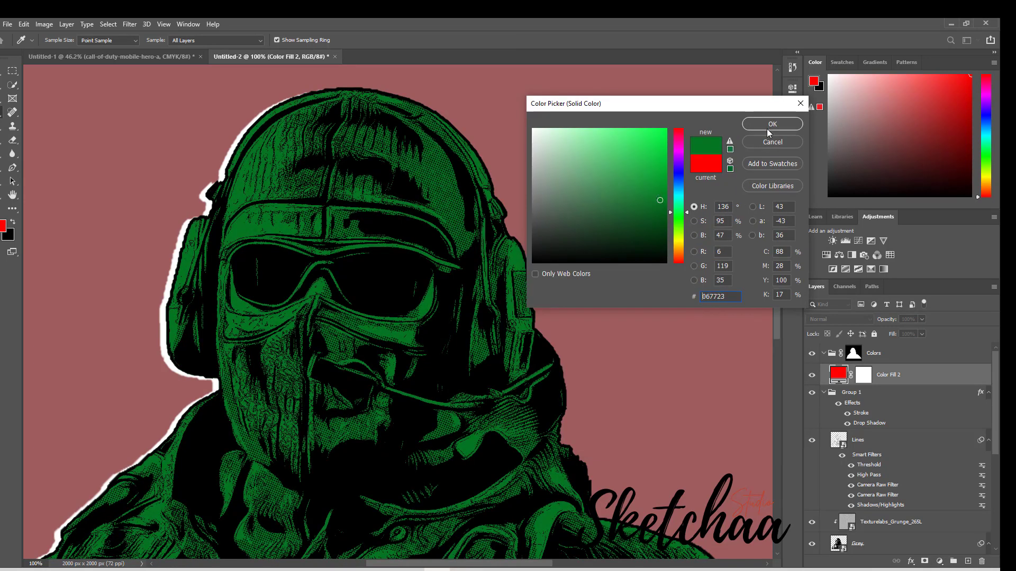
left_click(772, 124)
Step: Invert the green fill's mask and paint with the Brush to reveal green on the soldier's beanie
left_click(862, 376)
key("ctrl+i")
key("b")
mouse_move(402, 192)
left_mouse_down()
mouse_move(450, 233)
mouse_move(439, 169)
mouse_move(285, 174)
mouse_move(403, 225)
mouse_move(249, 227)
mouse_move(264, 138)
mouse_move(238, 212)
left_mouse_up()
left_click(61, 39)
mouse_move(287, 171)
left_mouse_down()
mouse_move(276, 159)
mouse_move(379, 129)
left_mouse_up()
mouse_move(256, 214)
left_mouse_down()
mouse_move(238, 229)
mouse_move(310, 229)
left_mouse_up()
left_click_drag(412, 132, 431, 177)
Step: Paint the green fill's mask over the jacket's front panels and sleeves, leaving the straps and arm patch uncoloured
key("ctrl+minus")
key("ctrl+minus")
left_click_drag(292, 446, 262, 542)
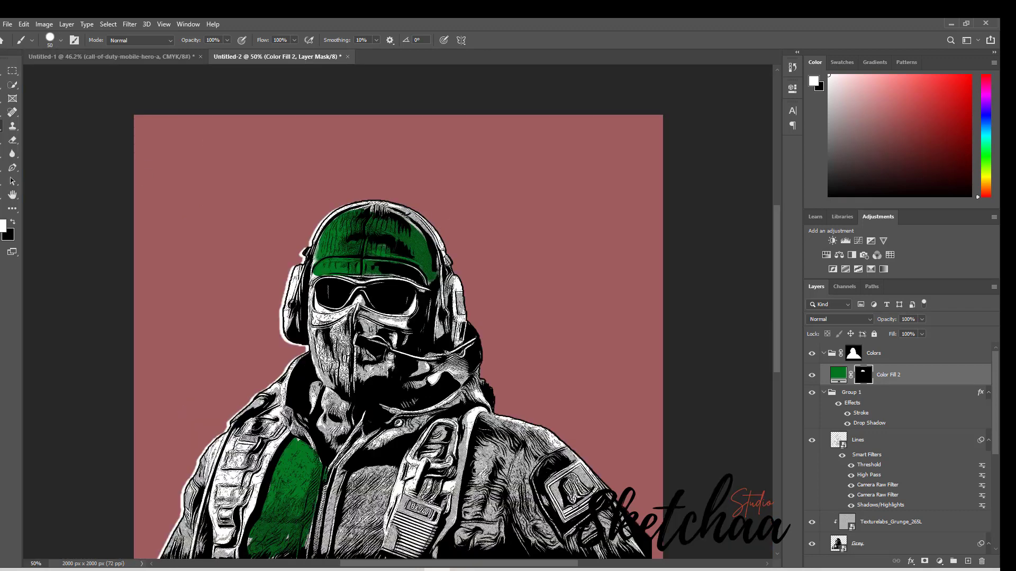
mouse_move(344, 540)
left_mouse_down()
mouse_move(381, 471)
mouse_move(360, 555)
left_mouse_up()
mouse_move(490, 422)
left_mouse_down()
mouse_move(554, 443)
mouse_move(516, 476)
left_mouse_up()
scroll(518, 473, "down", 3)
left_click_drag(565, 409, 555, 496)
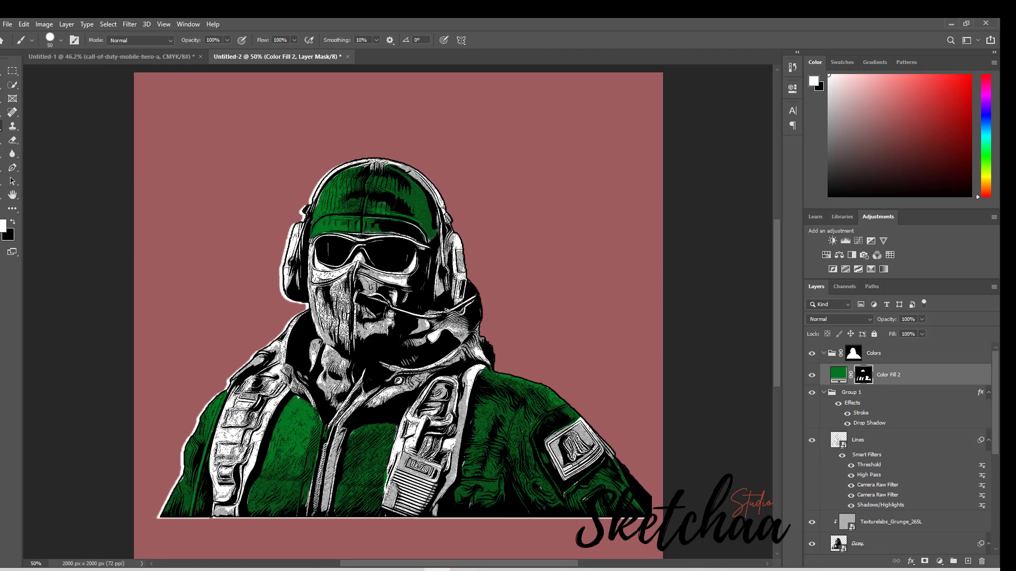
Step: Add a grey solid color fill layer in the Colors group, confined to the soldier's face mask
left_click(940, 561)
left_click(931, 380)
left_click(774, 127)
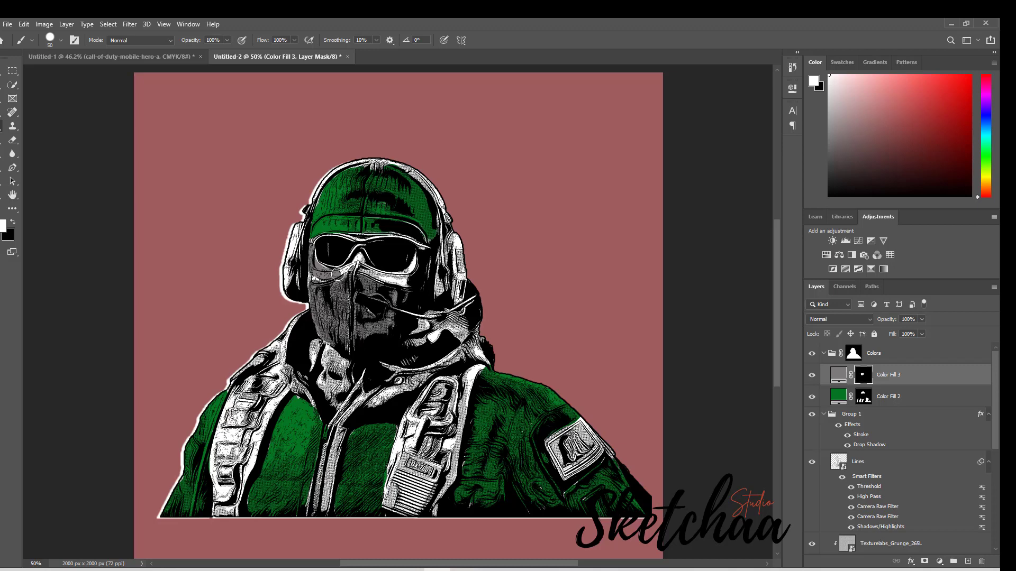
Step: Add a red solid color fill layer, invert its mask and paint red onto the scarf, collar and jacket zip
left_click(940, 561)
left_click(931, 380)
left_click(772, 125)
key("ctrl+i")
left_click_drag(331, 391, 323, 369)
left_click_drag(340, 406, 475, 348)
left_click_drag(410, 383, 322, 488)
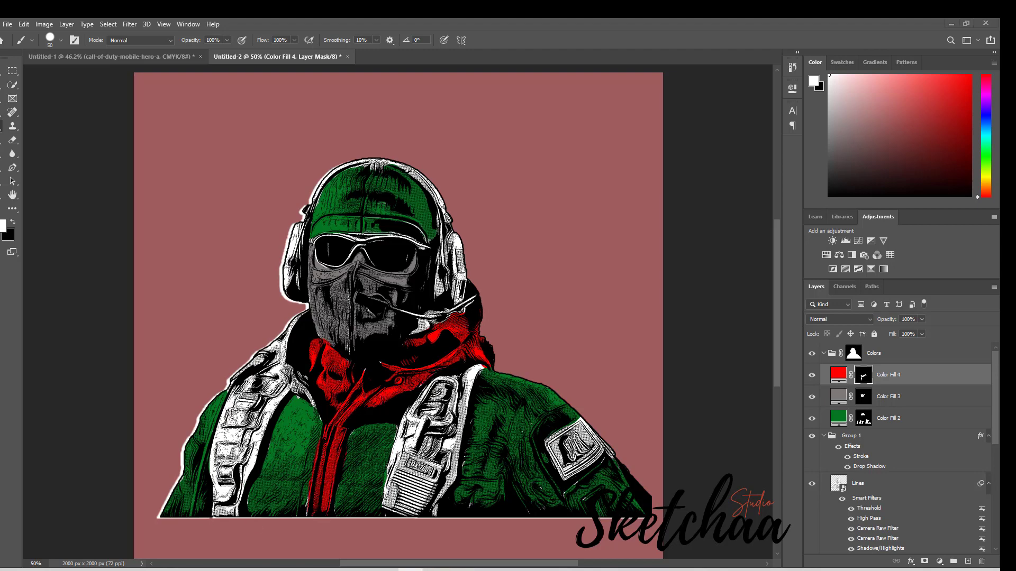
Step: Change the colour of the background fill layer below Group 1
left_click_drag(994, 407, 995, 511)
double_click(830, 522)
left_click_drag(577, 170, 521, 272)
left_click(772, 124)
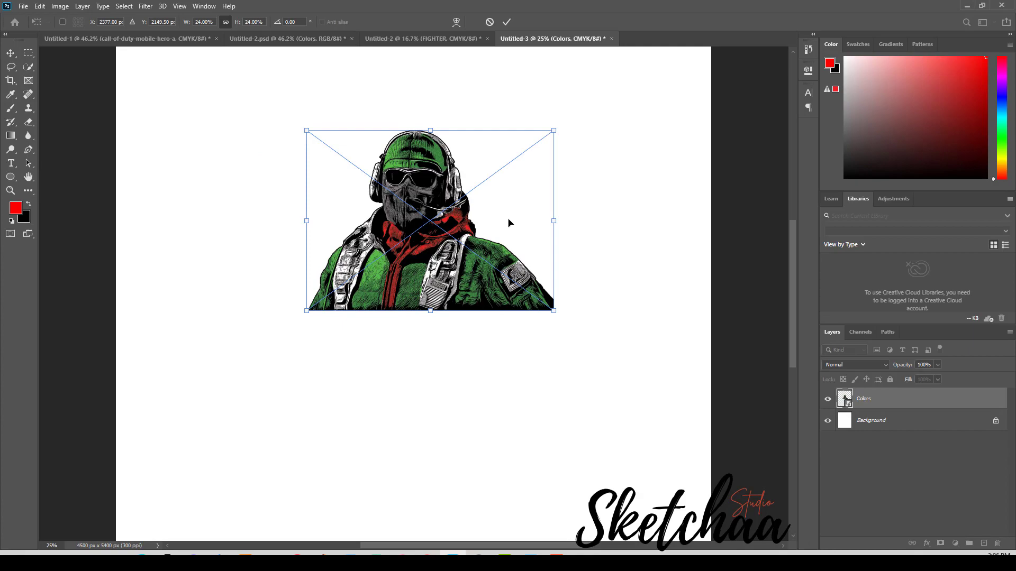
Step: Enlarge the Colors soldier artwork in the Untitled-3 document and position it to span the lower part of the canvas
left_click_drag(553, 311, 613, 397)
left_click_drag(492, 350, 481, 413)
left_click_drag(655, 111, 685, 94)
left_click_drag(476, 318, 482, 344)
left_click(507, 21)
key("ctrl+minus")
left_click_drag(388, 371, 392, 422)
key("ctrl+t")
left_click_drag(596, 228, 657, 153)
left_click(506, 22)
left_click(647, 205)
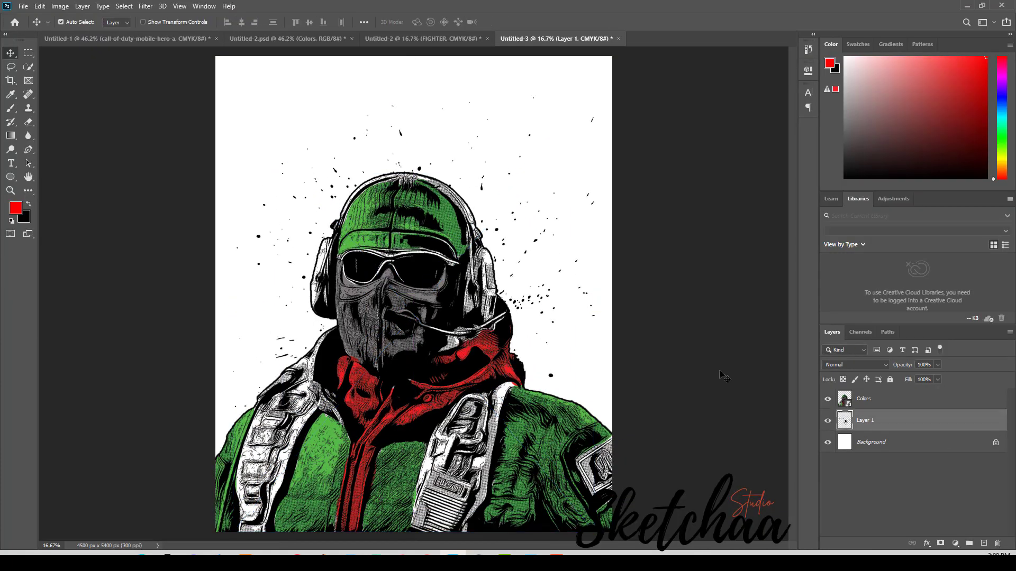
Step: Apply a red Color Overlay in Normal mode at 100% opacity to the Layer 1 splatter
right_click(859, 423)
left_click(917, 424)
left_click(956, 543)
left_click(968, 544)
left_click(927, 543)
left_click(945, 502)
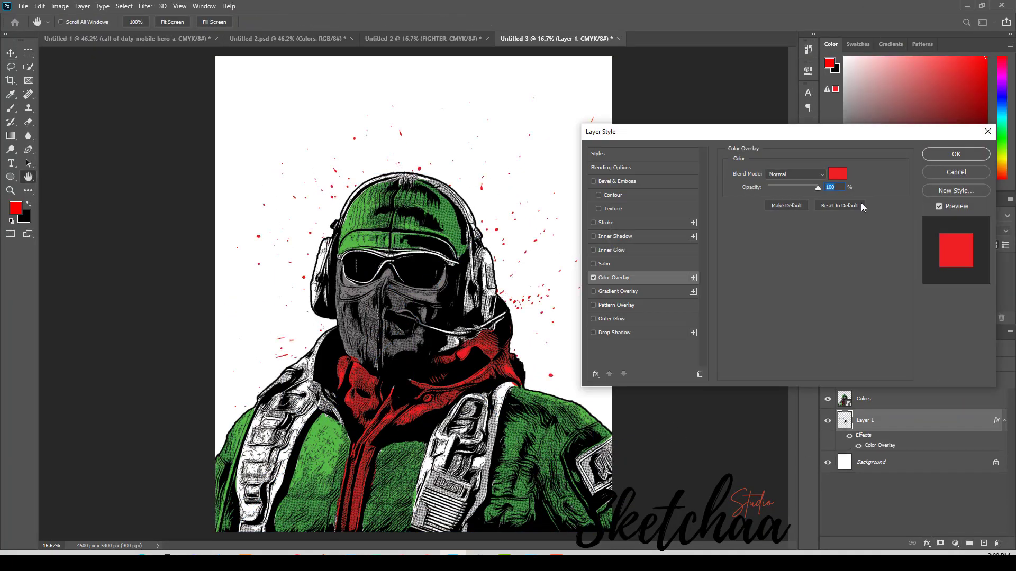
left_click(956, 154)
Step: Reposition the red splatter around the soldier's head
key("ctrl+t")
key("Return")
left_click_drag(553, 264, 507, 300)
left_click(544, 283)
left_click(540, 296)
left_click_drag(569, 95, 447, 181)
Step: Duplicate the red splatter layers and move the copies away from the originals
left_click(908, 462)
left_click(910, 421, "ctrl")
key("ctrl+j")
left_click(904, 463, "ctrl")
left_click(904, 463, "ctrl")
left_click_drag(538, 283, 499, 258)
Step: Transform the duplicated splatters so they spread over the area left of the soldier's head and shoulder
key("ctrl+t")
left_click_drag(358, 70, 358, 113)
left_click_drag(172, 106, 184, 272)
left_click_drag(99, 254, 140, 263)
key("Return")
key("Return")
scroll(983, 442, "down", 3)
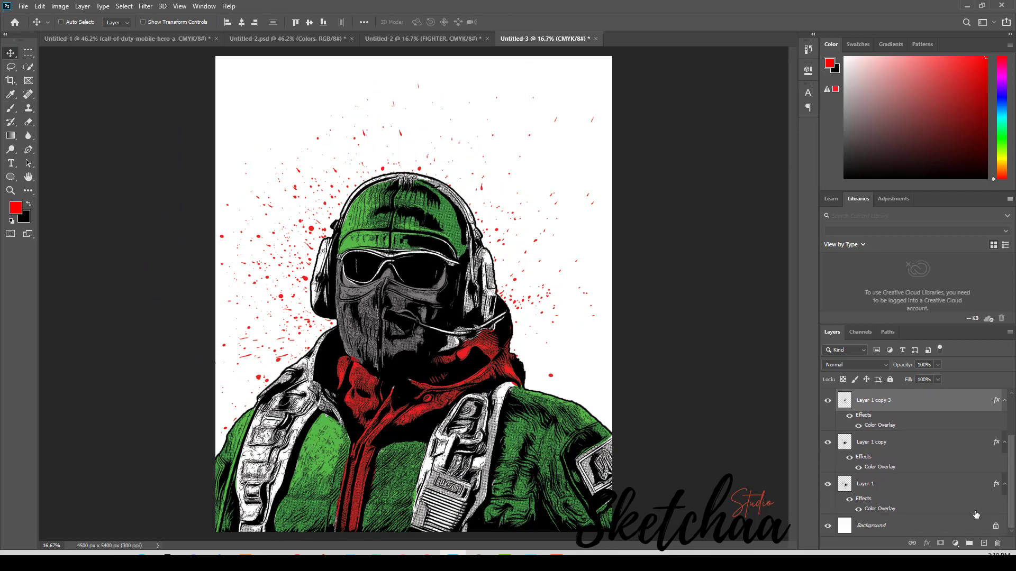
Step: Add a black solid color fill layer directly above the Background layer
left_click(879, 484)
left_click(868, 527)
left_click(984, 543)
key("ctrl+z")
left_click(956, 543)
left_click(952, 357)
left_click(552, 245)
key("Return")
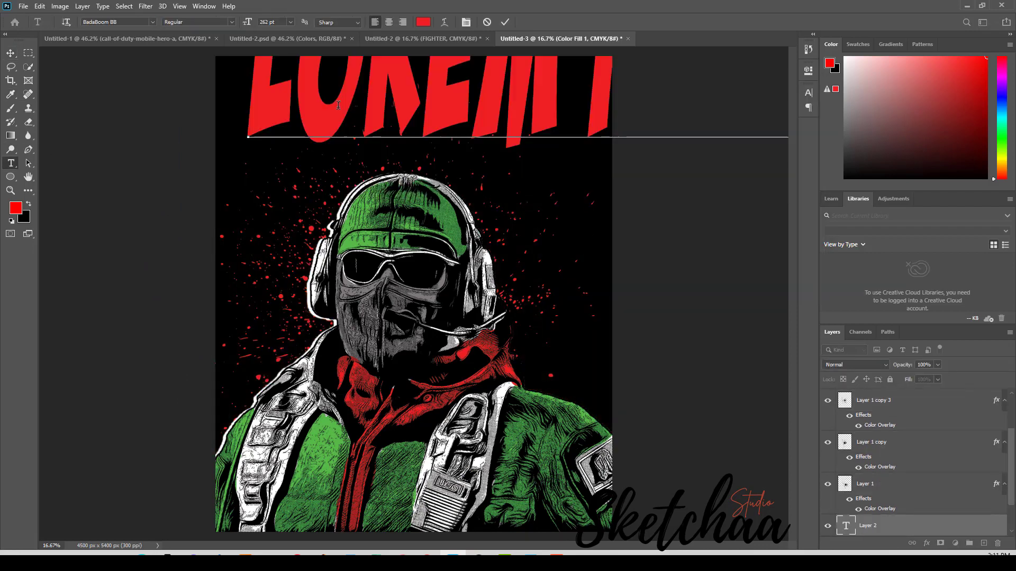
Step: Write the red title "fighter" behind the soldier's head and filter the fonts by "sansh"
type("fighter")
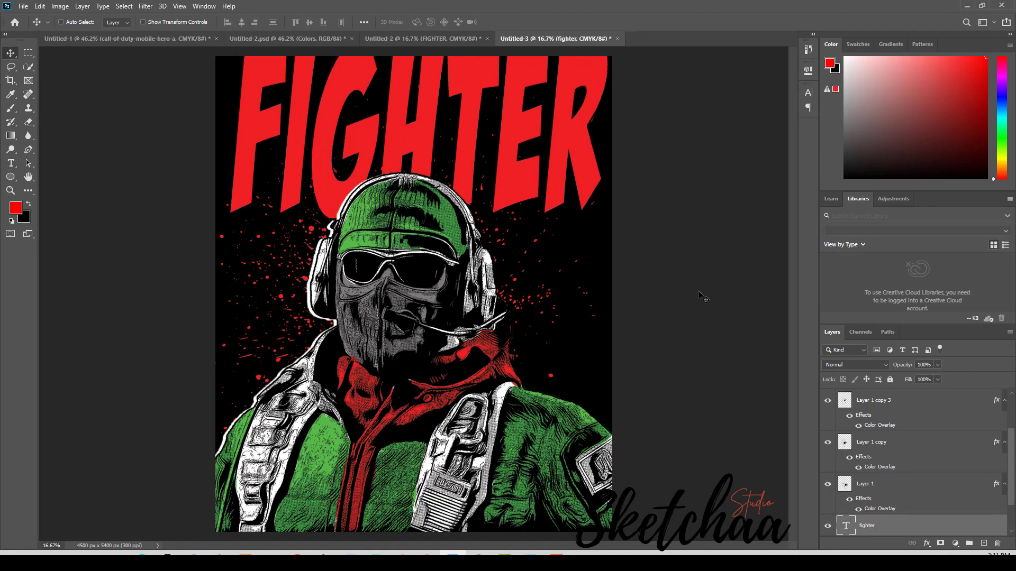
left_click(808, 108)
left_click(700, 89)
left_click(713, 108)
type("sansh")
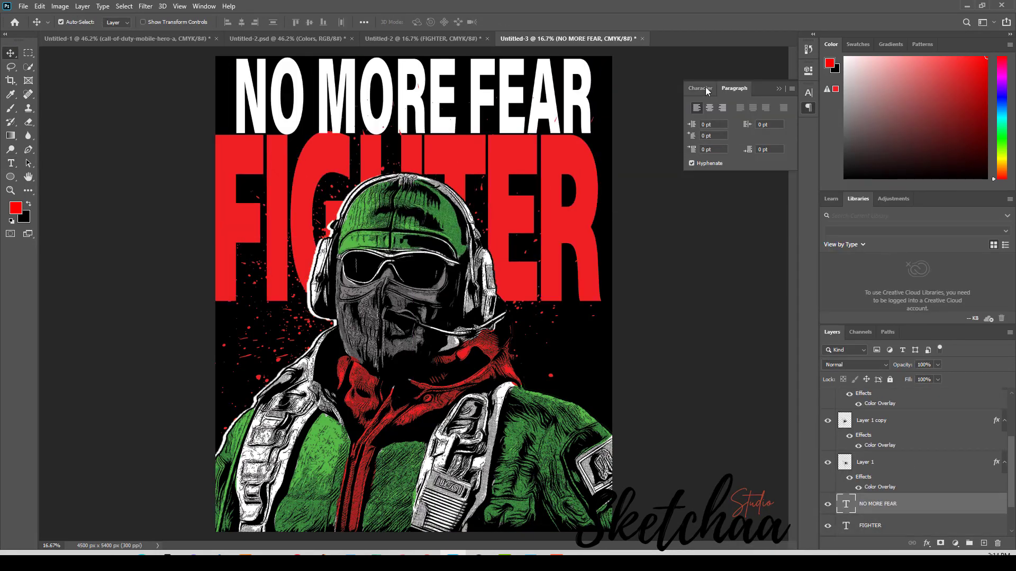
Step: Narrow the NO MORE FEAR heading's horizontal scale and increase its tracking to 240
left_click(808, 71)
left_click_drag(715, 275, 635, 275)
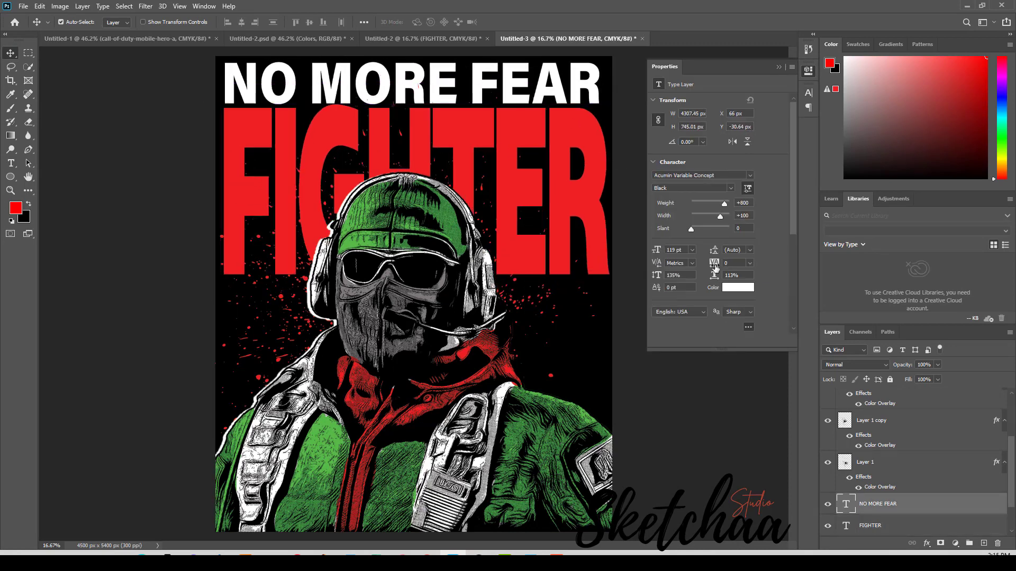
left_click_drag(714, 268, 707, 278)
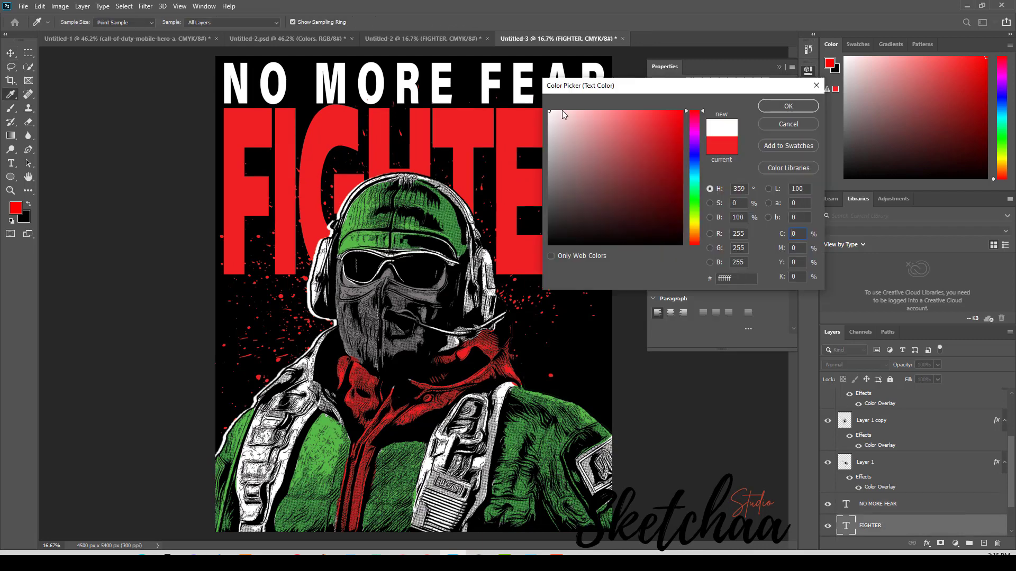
Step: Colour the FIGHTER title white and adjust the NO MORE FEAR heading's letter width and horizontal scale to fit the poster
left_click(789, 106)
left_click(582, 92)
left_click_drag(722, 217, 725, 217)
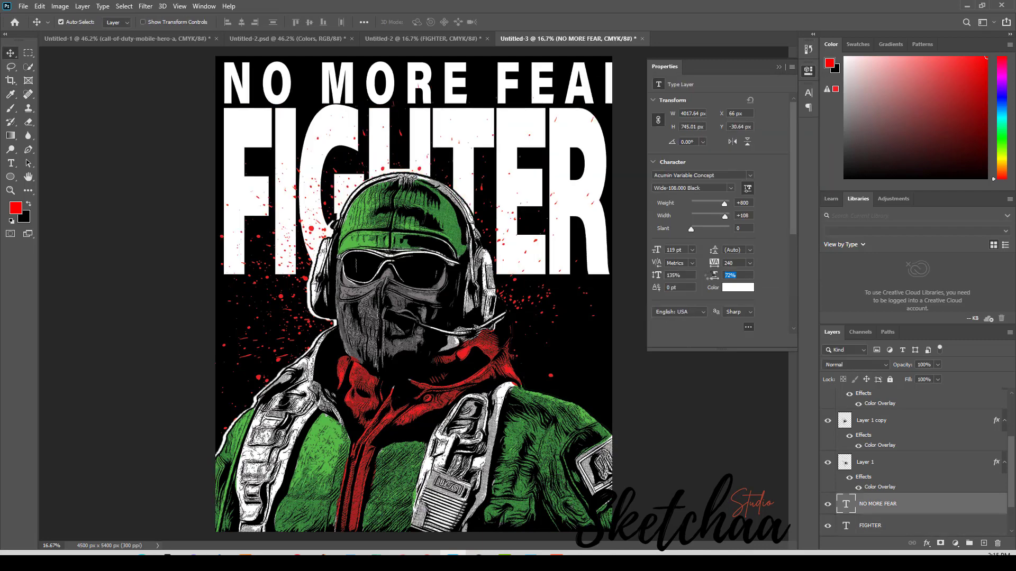
left_click_drag(714, 276, 708, 275)
left_click_drag(725, 217, 731, 216)
Step: Reduce the vertical scale of the FIGHTER title and of the NO MORE FEAR heading
left_click(871, 525)
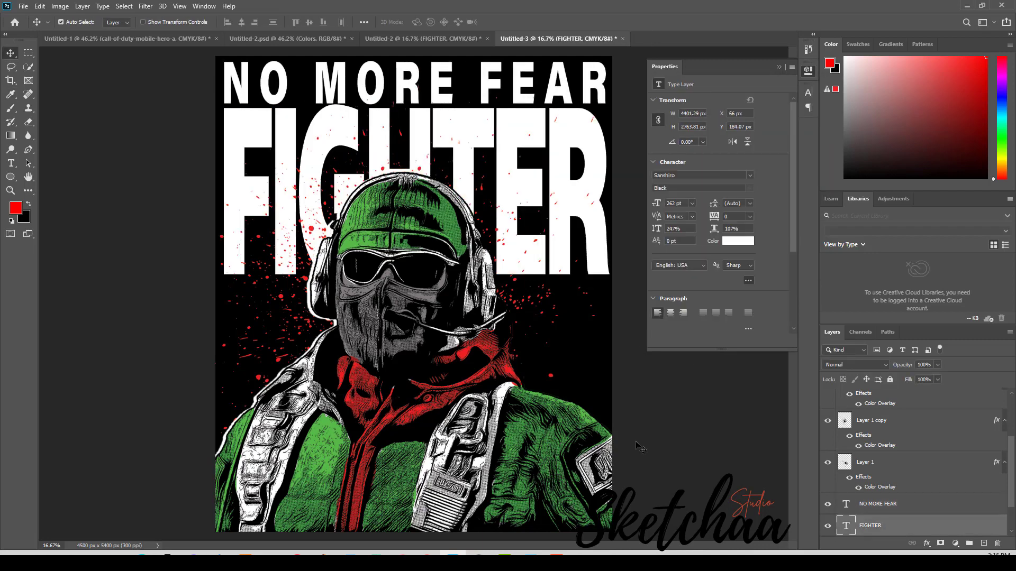
left_click_drag(653, 228, 647, 228)
left_click(587, 87)
left_click_drag(658, 275, 653, 281)
left_click(671, 392)
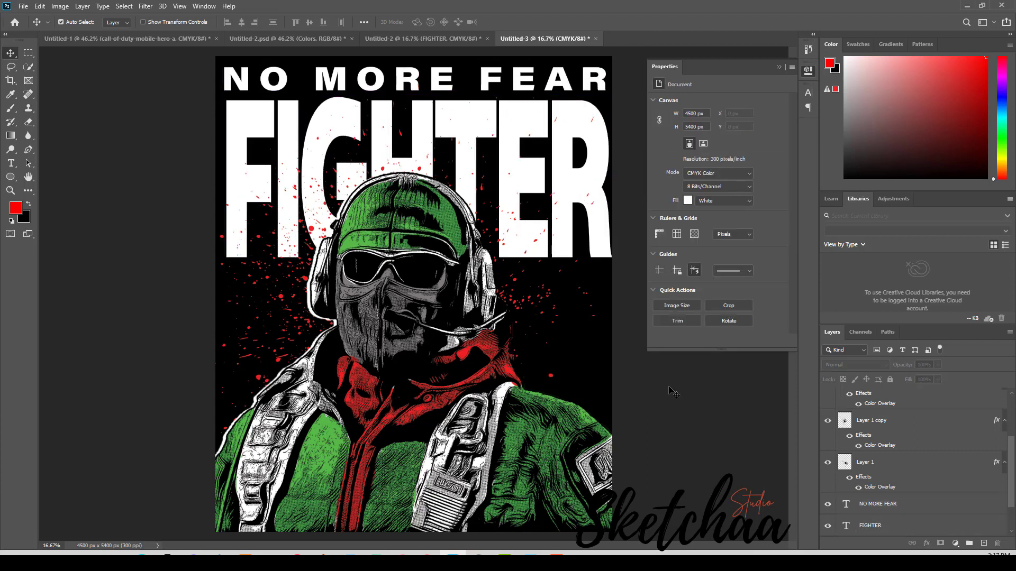
Step: Convert the FIGHTER text layer to a smart object
left_click(871, 525)
right_click(578, 115)
left_click(778, 67)
right_click(884, 527)
left_click(941, 196)
Step: Paste a black speckled grunge texture directly above the FIGHTER layer and enlarge it to cover the title
left_click(115, 560)
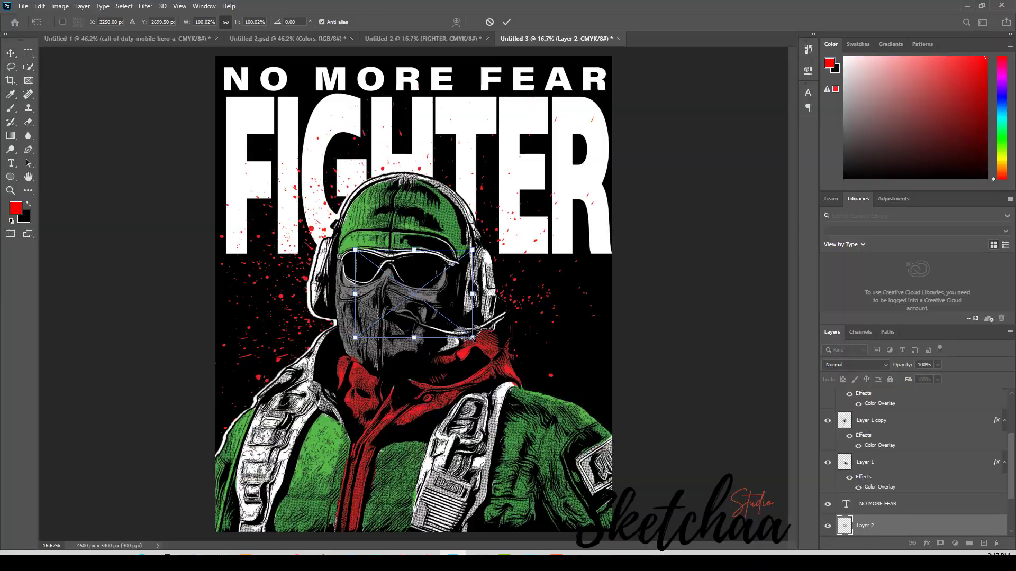
left_click_drag(550, 64, 554, 127)
left_click_drag(577, 213, 611, 214)
scroll(868, 477, "down", 2)
key("Return")
Step: Clip the grunge texture layer to the FIGHTER title
left_click(828, 483, "alt")
mouse_move(828, 504)
left_mouse_down()
mouse_move(829, 421)
mouse_move(828, 504)
left_mouse_up()
scroll(829, 427, "up", 5)
scroll(831, 497, "down", 5)
left_click(828, 526)
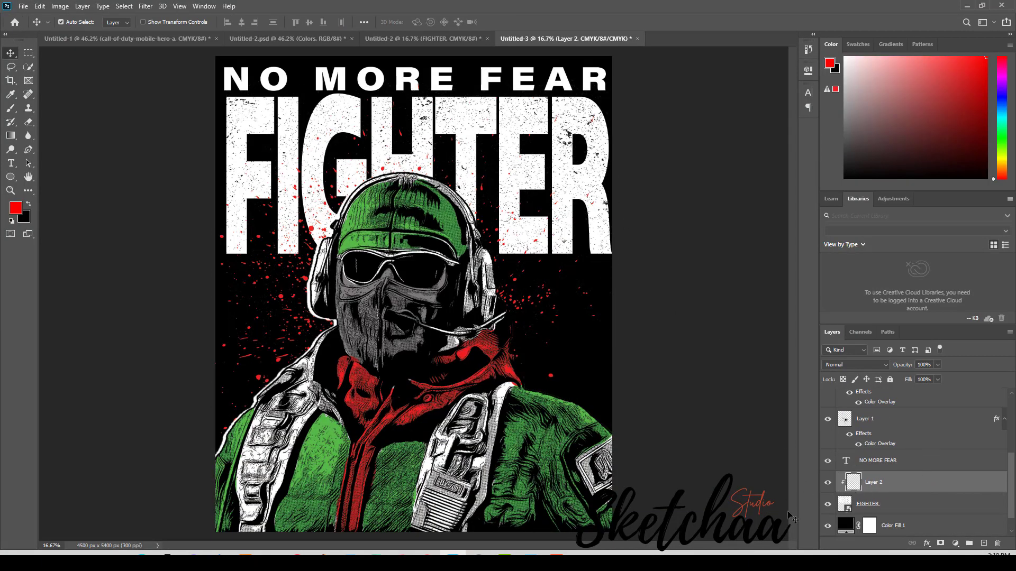
scroll(822, 525, "down", 1)
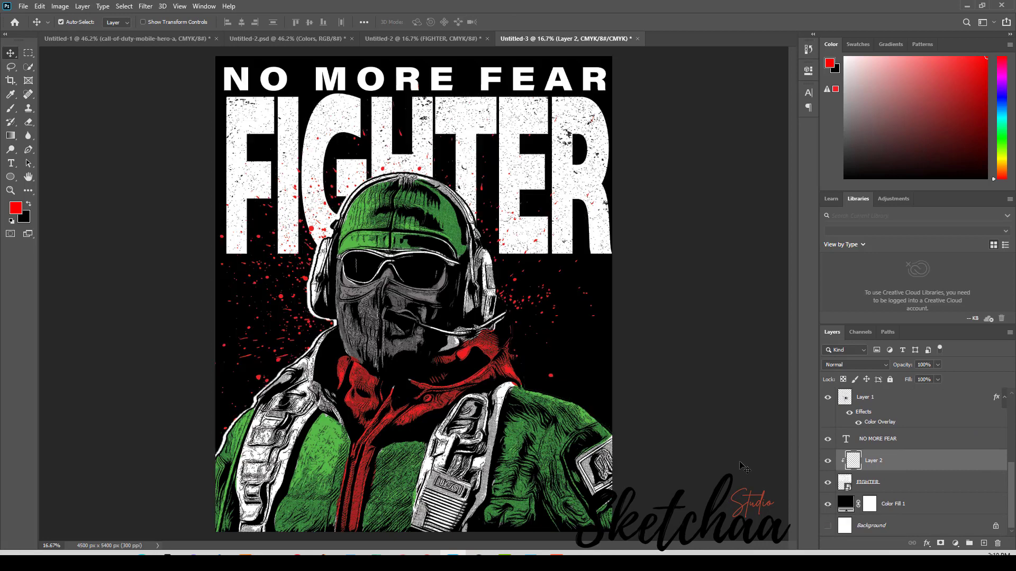
Step: Select the artwork layers from Colors down to FIGHTER and scale them down slightly together within the poster
left_click(939, 406)
scroll(949, 418, "up", 5)
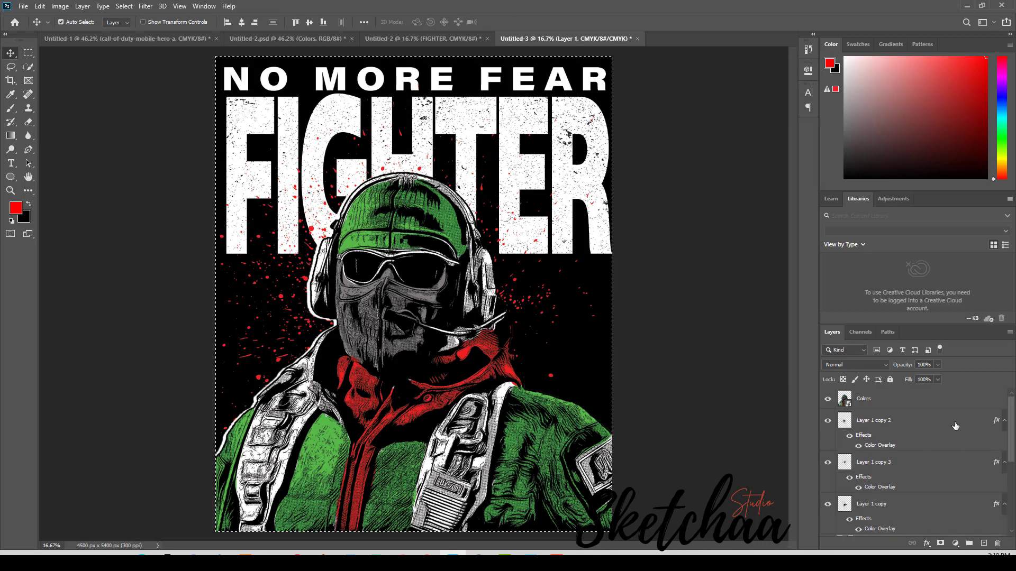
left_click(953, 401)
scroll(954, 413, "down", 5)
left_click(957, 485, "shift")
key("ctrl+t")
left_click_drag(681, 69, 674, 75)
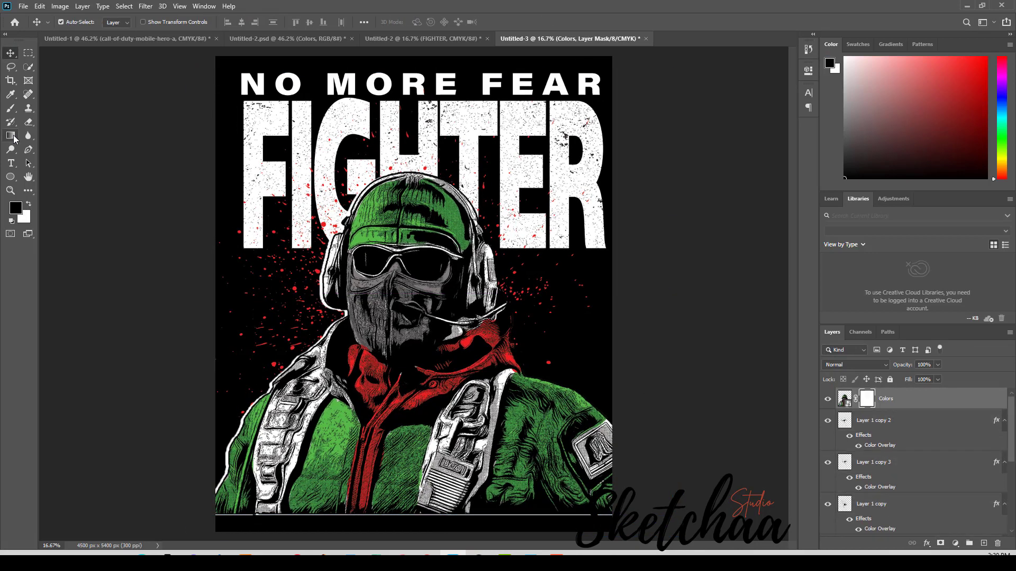
Step: Brush along the soldier's bottom edge on the Colors layer's mask to roughen the straight cut-off
key("e")
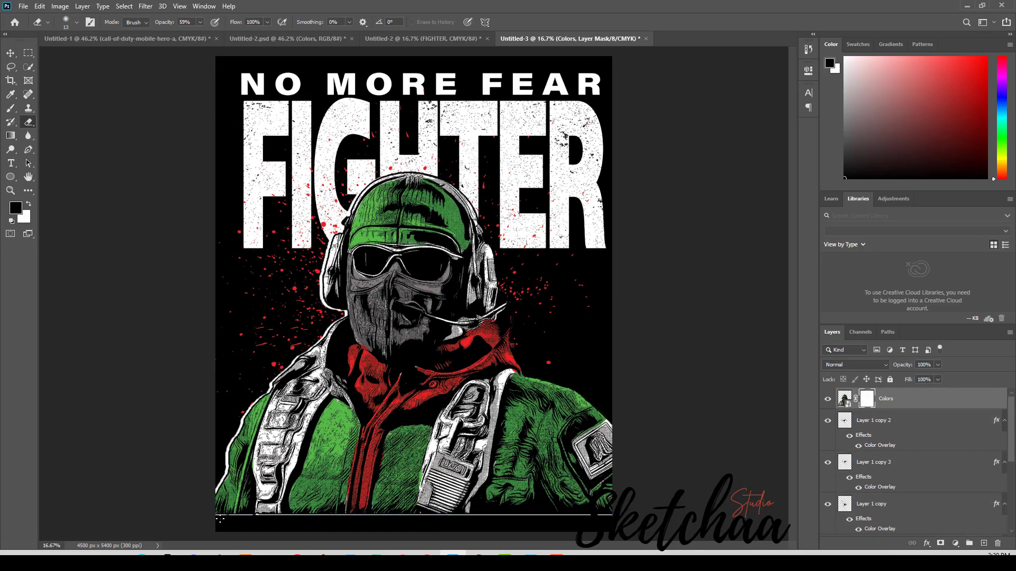
key("b")
left_click(76, 22)
left_click_drag(85, 57, 93, 56)
left_click_drag(217, 514, 268, 517)
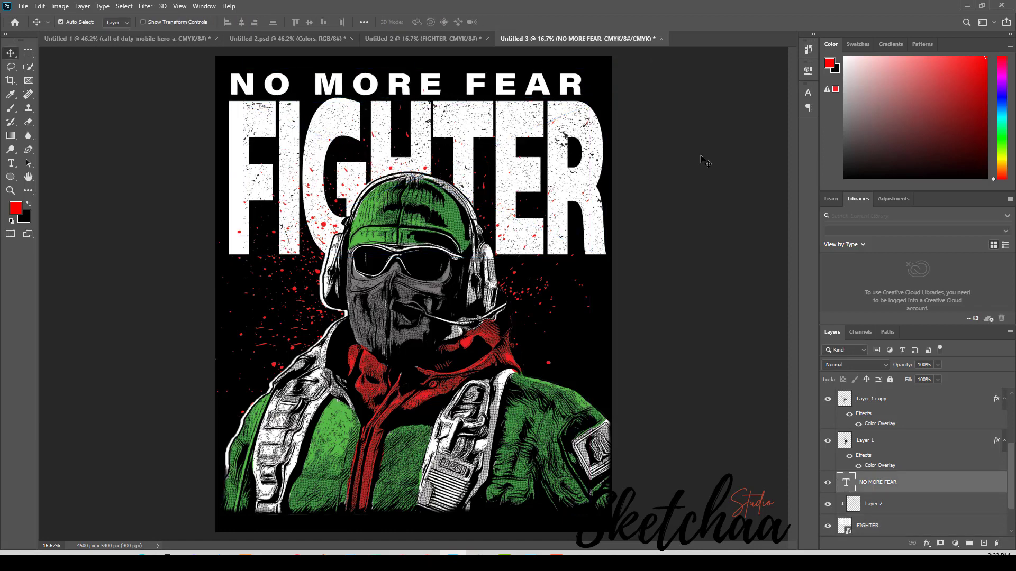
Step: Shift the soldier on the Colors layer about 48 px to the left
left_click_drag(529, 391, 524, 392)
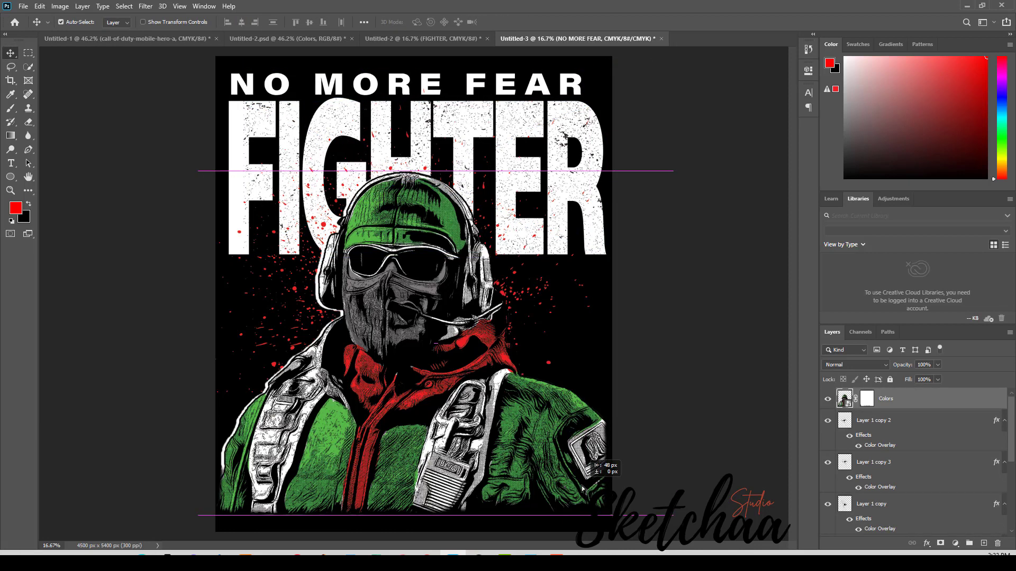
left_click(663, 396)
Step: Turn off the Move tool's Auto-Select, undo the stray layer move and select the Layer 2 texture
scroll(936, 455, "down", 4)
left_click(925, 500)
left_click_drag(560, 129, 580, 185)
left_click(61, 22)
key("ctrl+z")
left_click(899, 500)
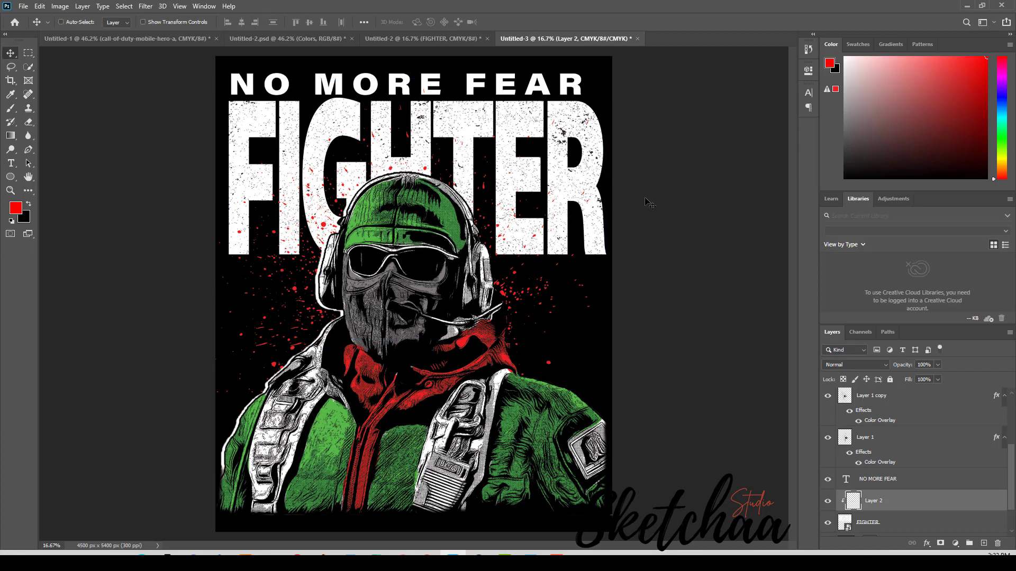
Step: Copy a heavier grunge texture from another window, paste it scaled over the FIGHTER title and clip it to the letters
left_click(245, 554)
left_click(449, 309)
key("ctrl+c")
left_click(452, 554)
key("ctrl+v")
left_click_drag(445, 300, 636, 123)
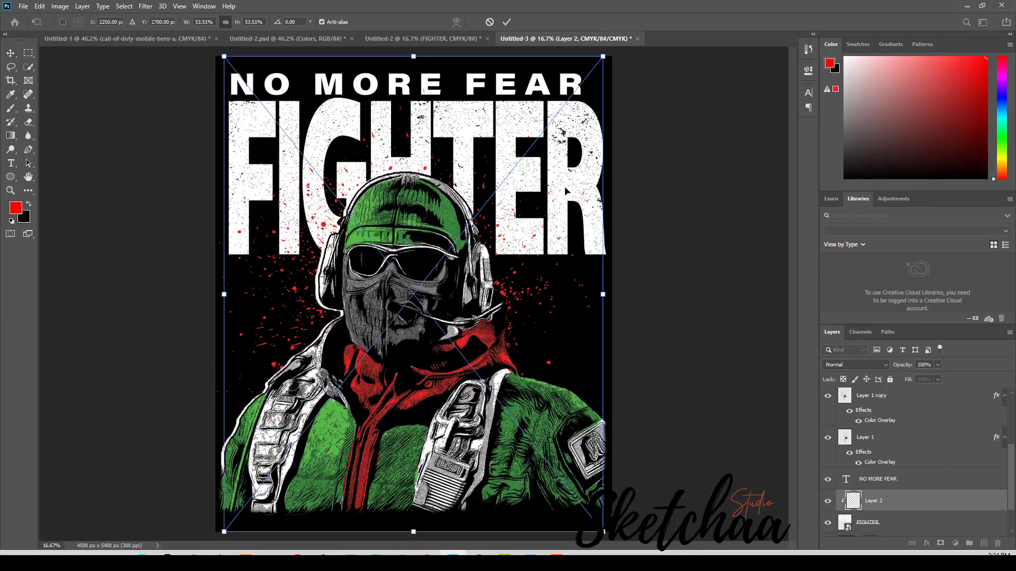
key("ctrl+v")
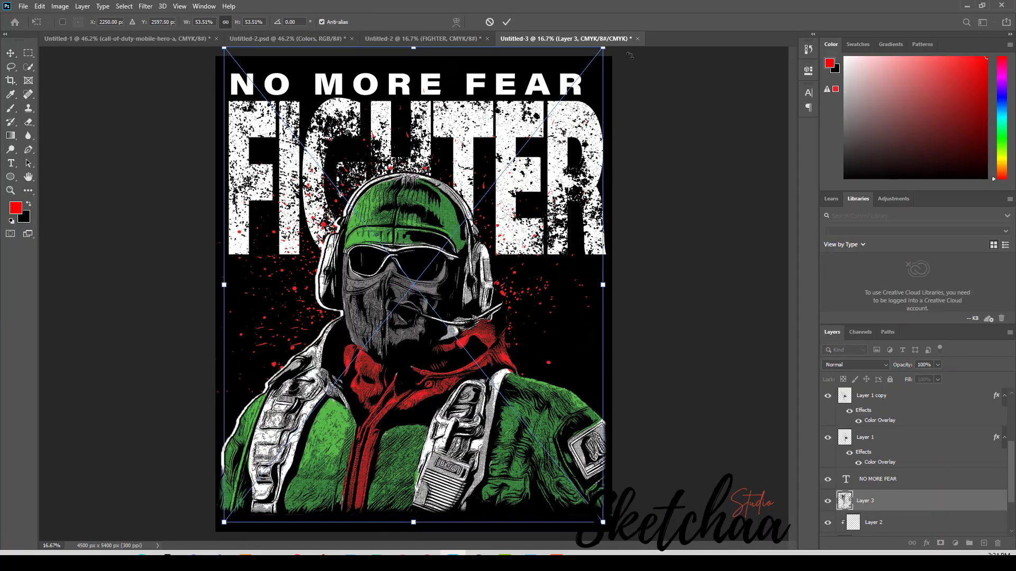
left_click(506, 23)
key("ctrl+alt+g")
Step: Set the foreground colour to white and add a layer mask to the Layer 3 grunge texture
key("e")
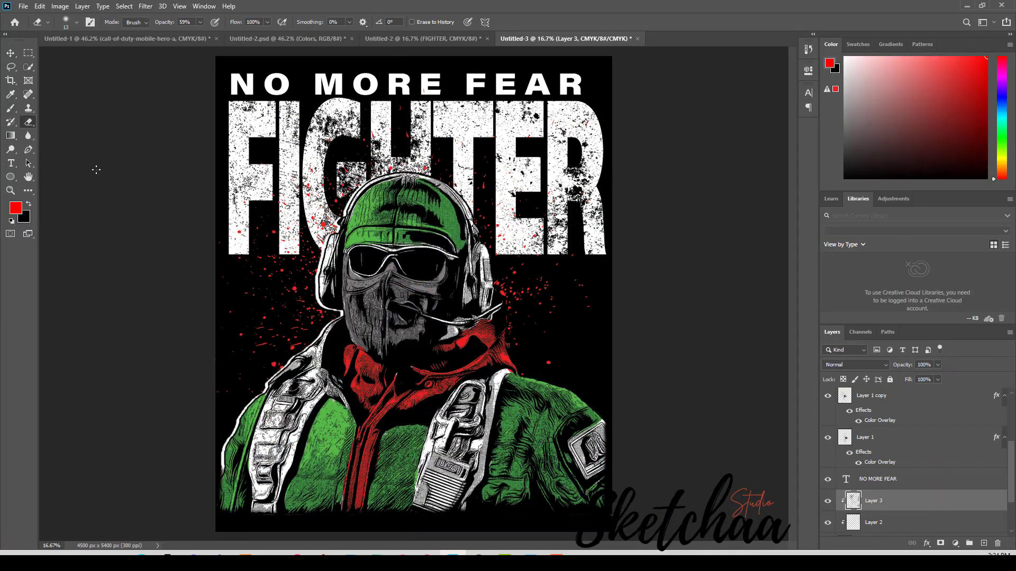
left_click(29, 204)
left_click(16, 208)
left_click_drag(565, 119, 548, 109)
left_click(788, 105)
right_click(855, 504)
right_click(874, 502)
left_click(752, 431)
left_click(940, 544)
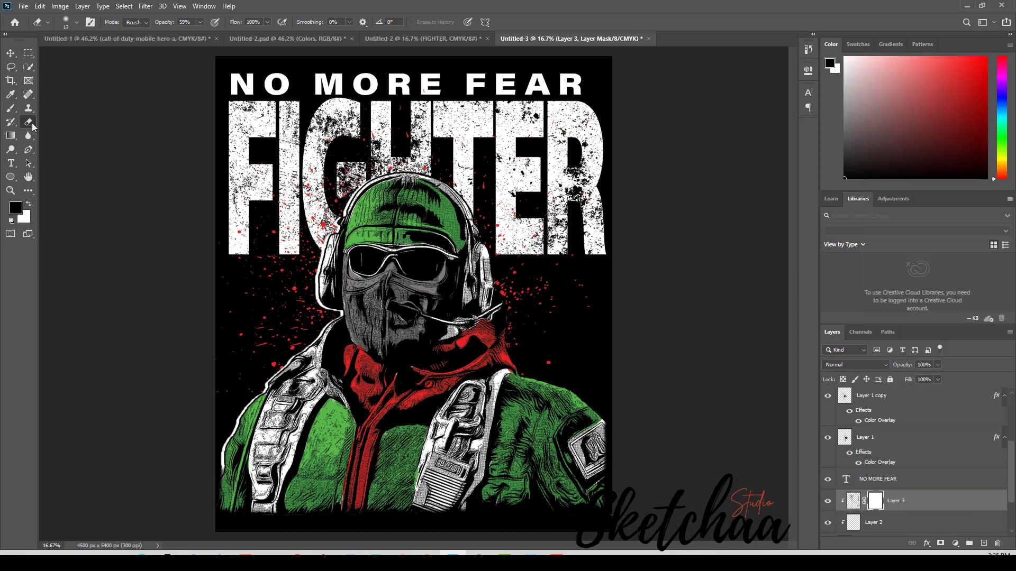
Step: Set the eraser size to 80 px and rasterize the FIGHTER smart object
left_click(77, 22)
left_click(77, 22)
double_click(44, 161)
right_click(853, 509)
key("Escape")
scroll(928, 490, "down", 3)
right_click(929, 484)
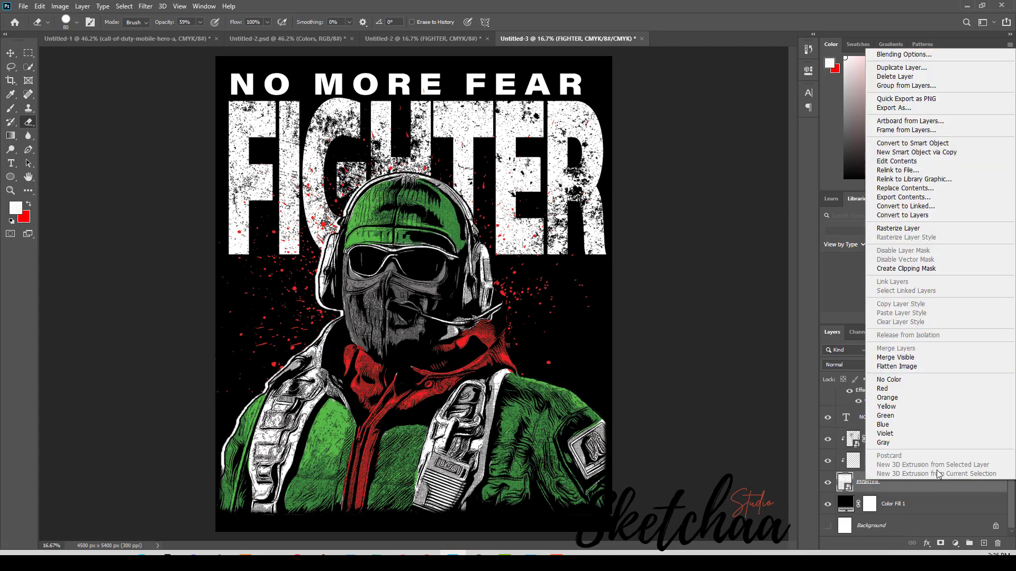
left_click(900, 227)
Step: Erase some of the heavy Layer 3 grunge over the FIGHTER letters and enlarge the eraser to 95 px
left_click(911, 441)
left_click(529, 186)
left_click(491, 219)
left_click(77, 22)
left_click_drag(89, 57, 91, 59)
key("Return")
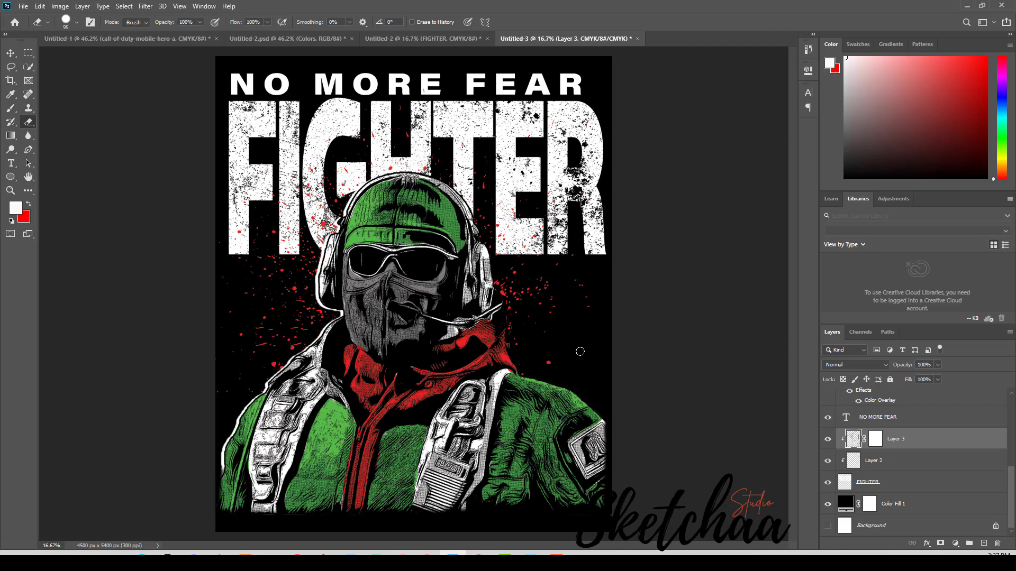
key("v")
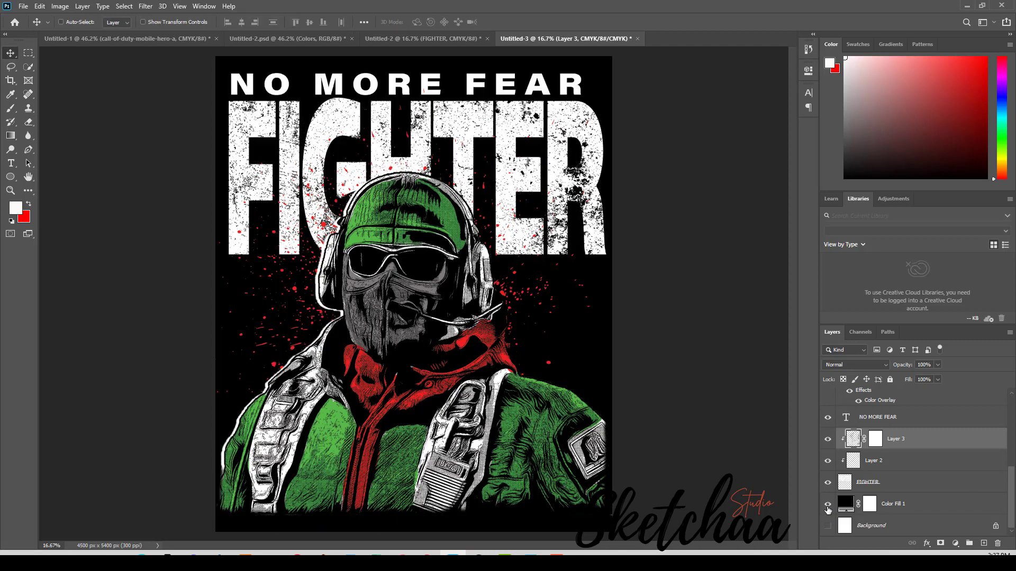
Step: Add a drop shadow to the FIGHTER layer and set its colour to dark green
right_click(878, 482)
left_click(873, 72)
left_click(628, 352)
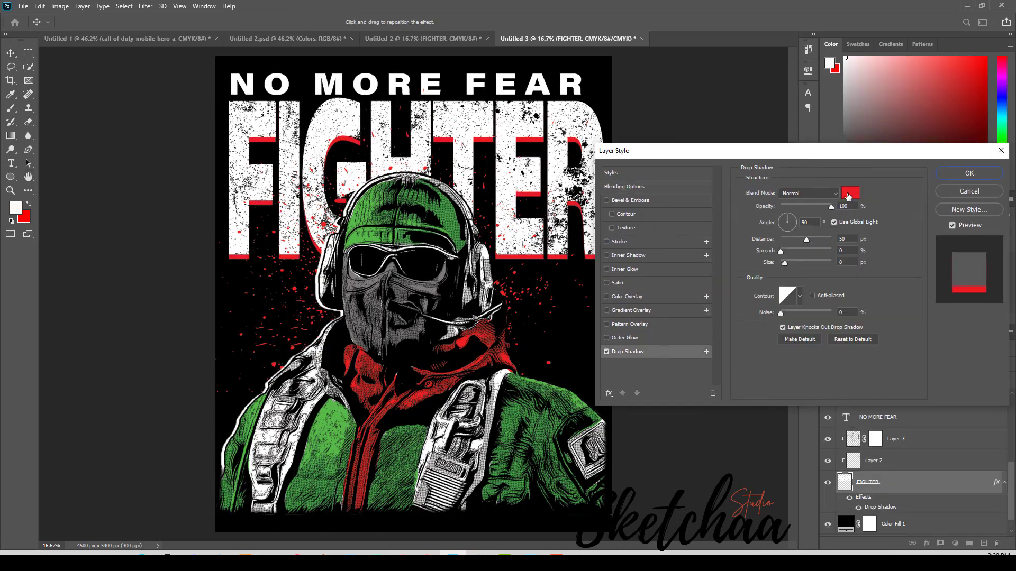
left_click(848, 196)
left_click(694, 197)
left_click(630, 189)
left_click(774, 106)
Step: Rotate the drop shadow's angle so it falls along the left side of the FIGHTER letters, and apply it
left_click(793, 217)
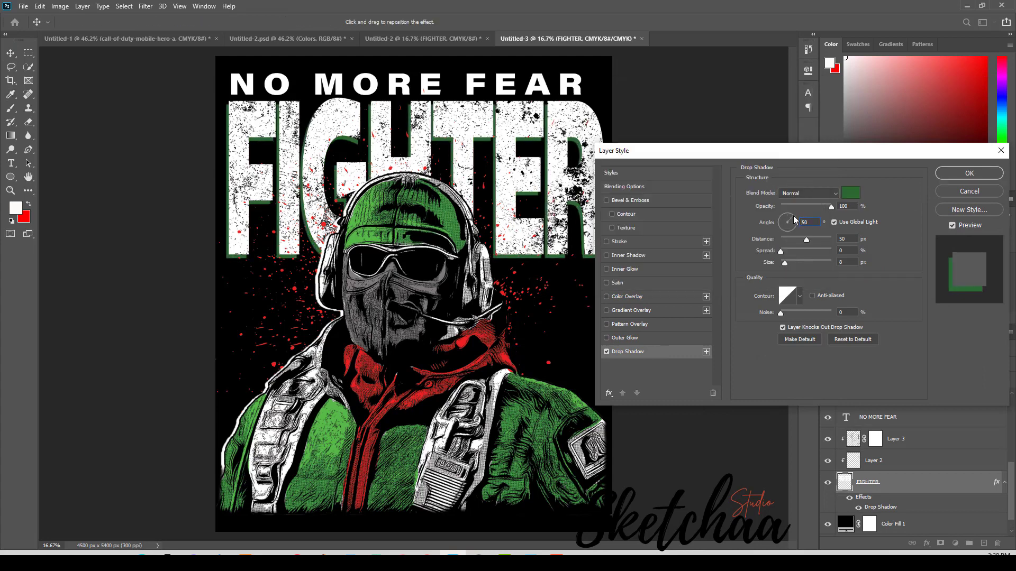
left_click_drag(793, 215, 795, 220)
left_click_drag(809, 153, 666, 176)
key("Return")
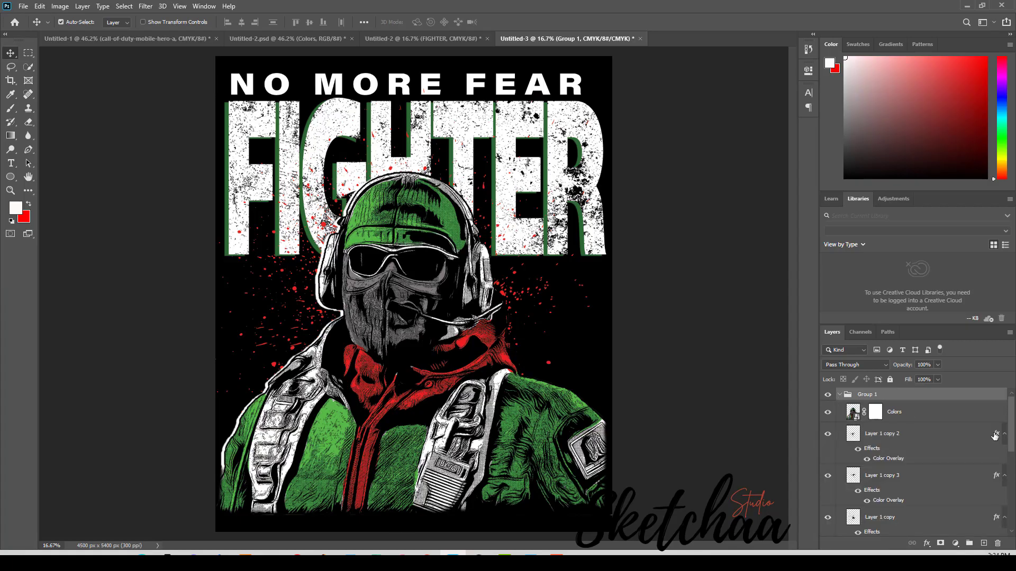
Step: Paste a large black splatter above Group 1 and scale it to about 374% over the soldier
key("ctrl+v")
key("ctrl+t")
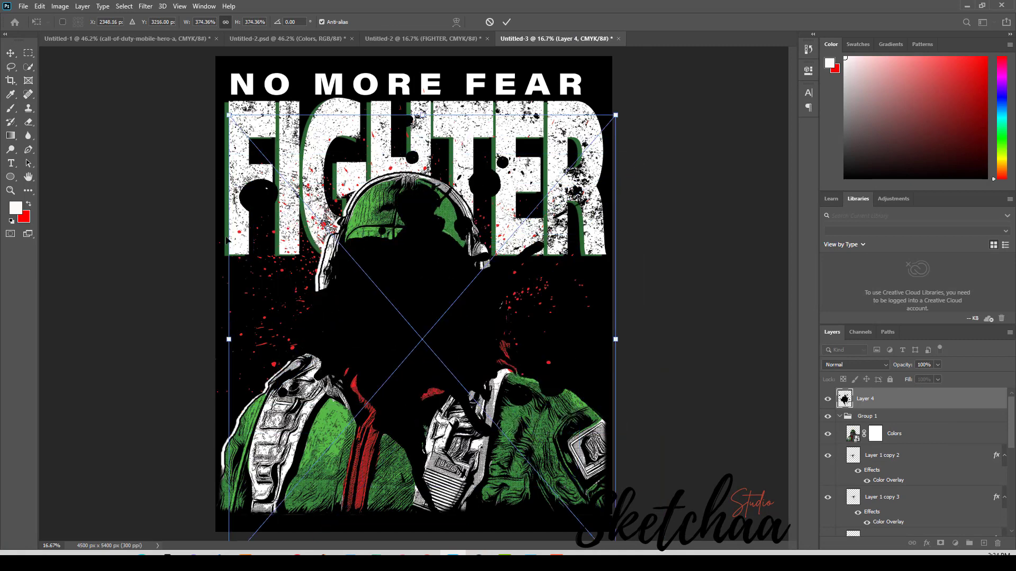
key("Return")
left_click(11, 53)
left_click(940, 543)
key("Delete")
key("ctrl+z")
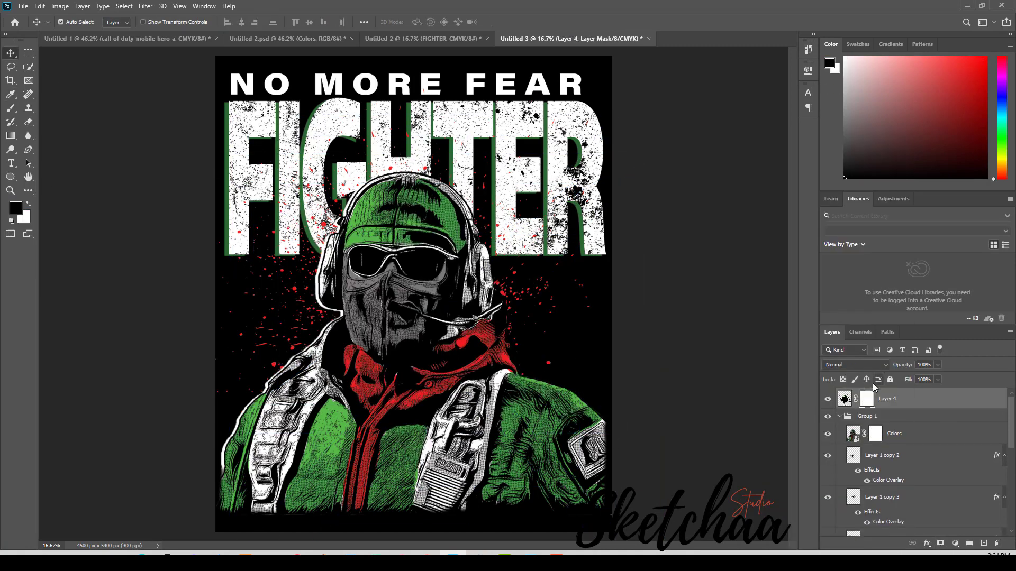
right_click(874, 403)
left_click(900, 417)
left_click(956, 543)
Step: Add a red Color Overlay to the large splatter and place its layer below Colors inside Group 1
double_click(900, 404)
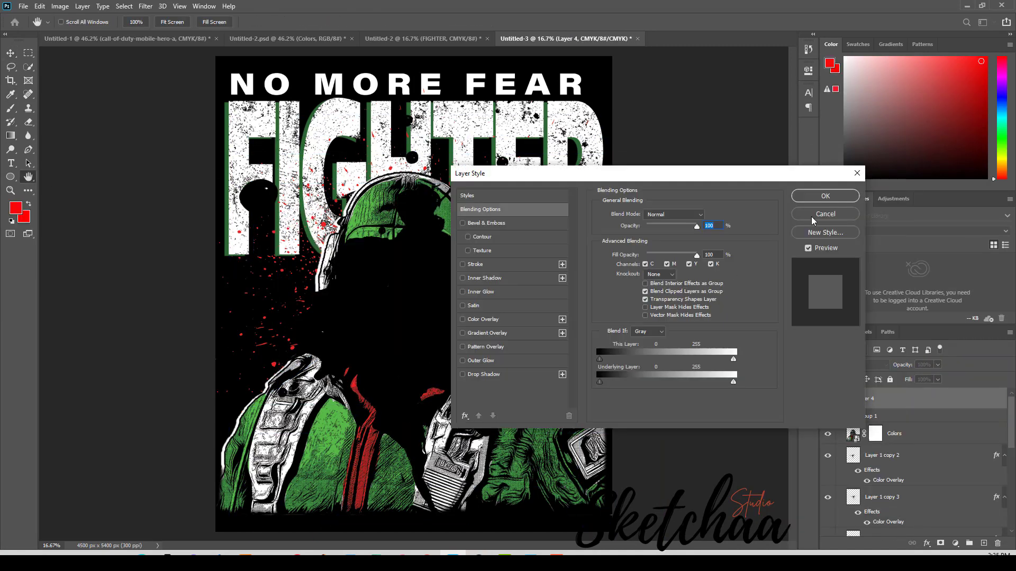
left_click(484, 319)
left_click(823, 195)
left_click_drag(921, 400, 930, 463)
key("ctrl+t")
left_click_drag(618, 115, 632, 103)
key("Return")
key("c")
left_click_drag(414, 56, 414, 156)
left_click_drag(430, 432, 430, 427)
left_click_drag(612, 294, 632, 295)
key("Return")
key("ctrl+z")
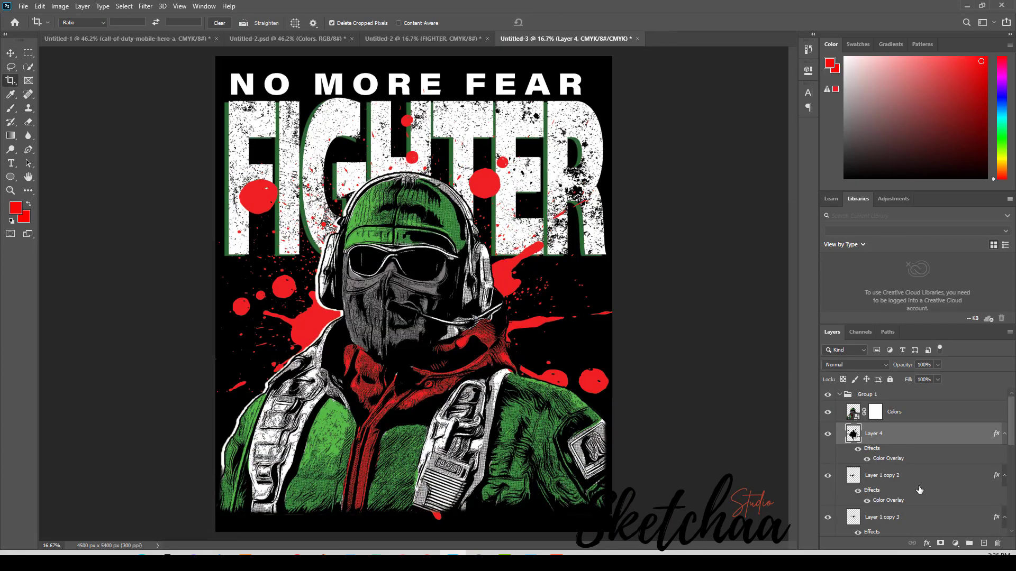
Step: Hide the drop shadow effect on the FIGHTER layer
scroll(919, 490, "down", 8)
left_click(891, 499)
left_click(867, 523)
Step: Group the FIGHTER layer with its two clipped textures and move the group between Colors and the splatter layer
left_click_drag(922, 501, 925, 402)
key("ctrl+z")
scroll(923, 477, "down", 2)
left_click(923, 425, "shift")
key("ctrl+g")
key("Return")
left_click_drag(922, 482, 947, 409)
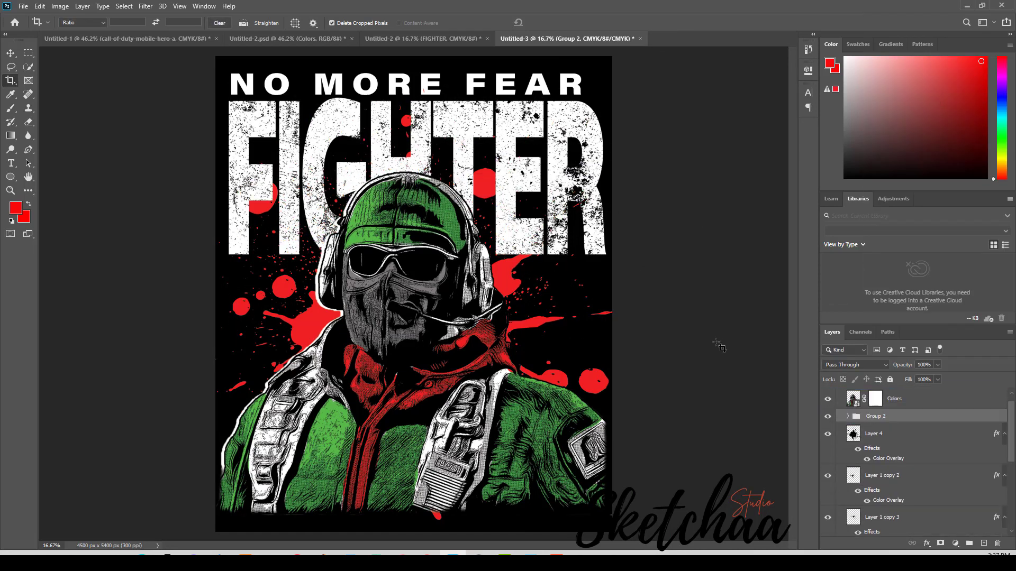
Step: Open the layer style of FIGHTER inside Group 2 and add two Stroke effects
scroll(902, 482, "up", 1)
left_click(848, 430)
left_click(905, 487)
double_click(995, 490)
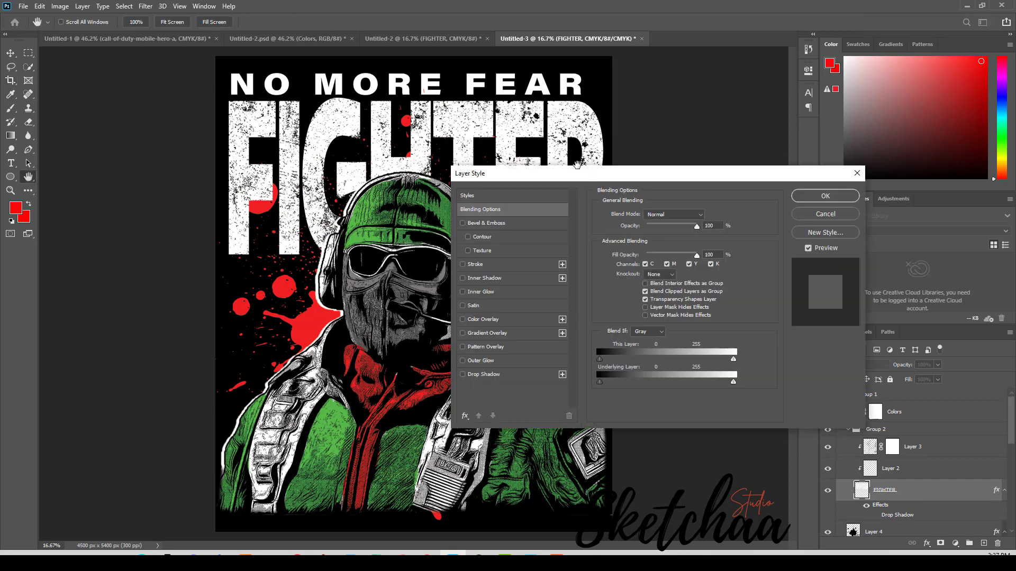
left_click_drag(580, 170, 765, 167)
left_click(747, 259)
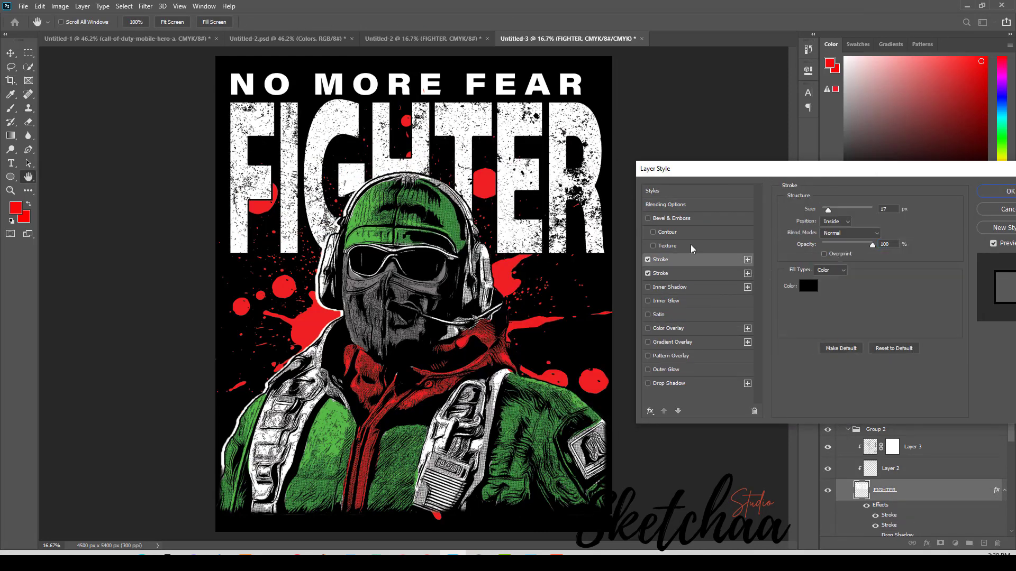
Step: Set the upper stroke to Outside, red and 27 px, and apply the FIGHTER layer style
left_click(836, 222)
left_click(810, 286)
left_click_drag(827, 211, 830, 211)
left_click(696, 112)
left_click(683, 111)
left_click(784, 105)
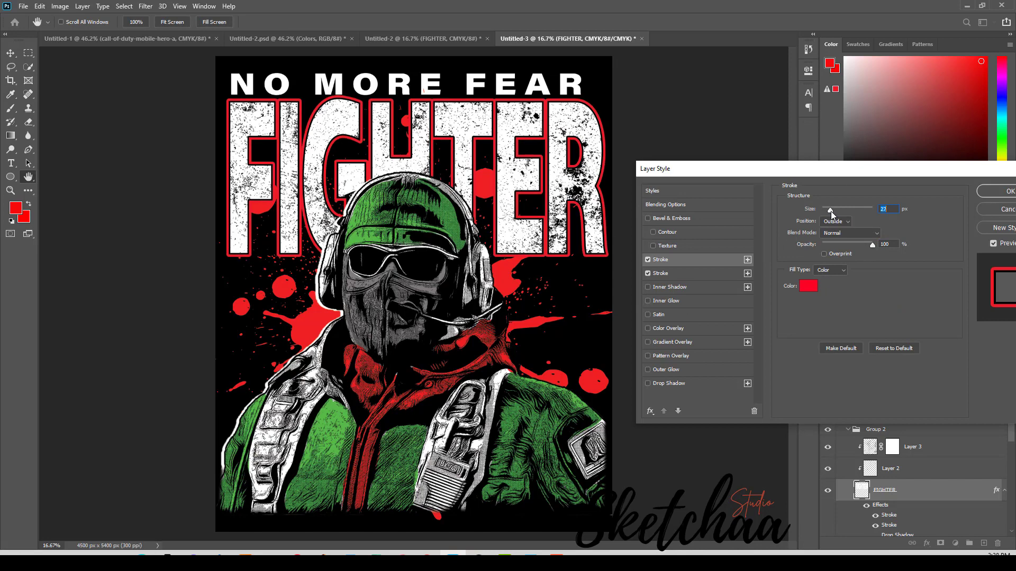
left_click(1005, 192)
Step: Give the NO MORE FEAR heading the same red outline stroke as the FIGHTER title
scroll(932, 493, "down", 10)
left_click(930, 481)
right_click(930, 481)
left_click(920, 483)
scroll(919, 477, "up", 10)
left_click(908, 452)
left_click_drag(880, 466, 891, 493)
scroll(894, 490, "up", 5)
key("ctrl+z")
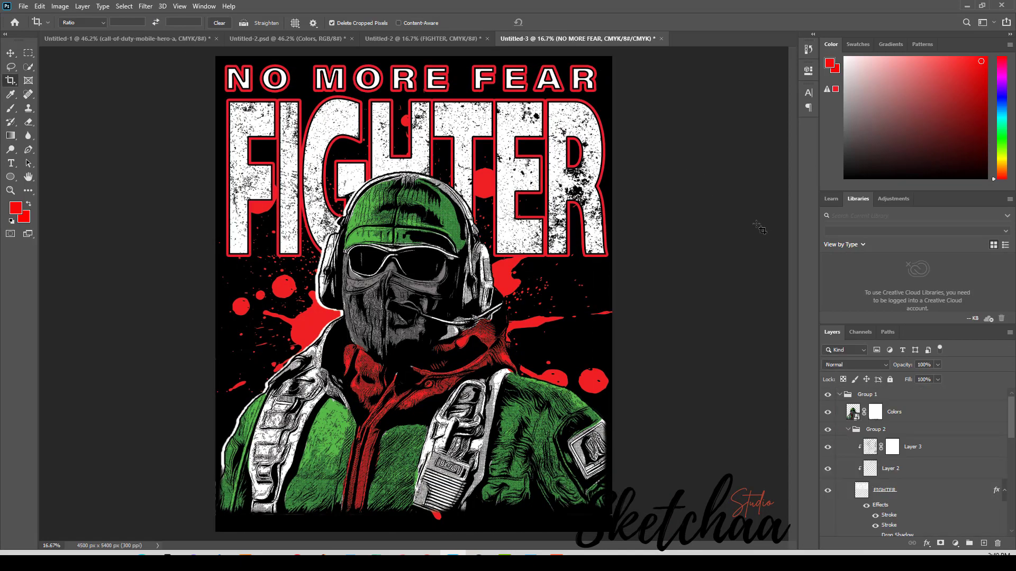
Step: Erase the red splatter blobs behind the FIGHTER letters and below the soldier's jacket
left_click(593, 381, "ctrl")
key("e")
left_click(423, 510)
left_click(392, 126)
left_click(484, 183)
left_click(262, 204)
key("v")
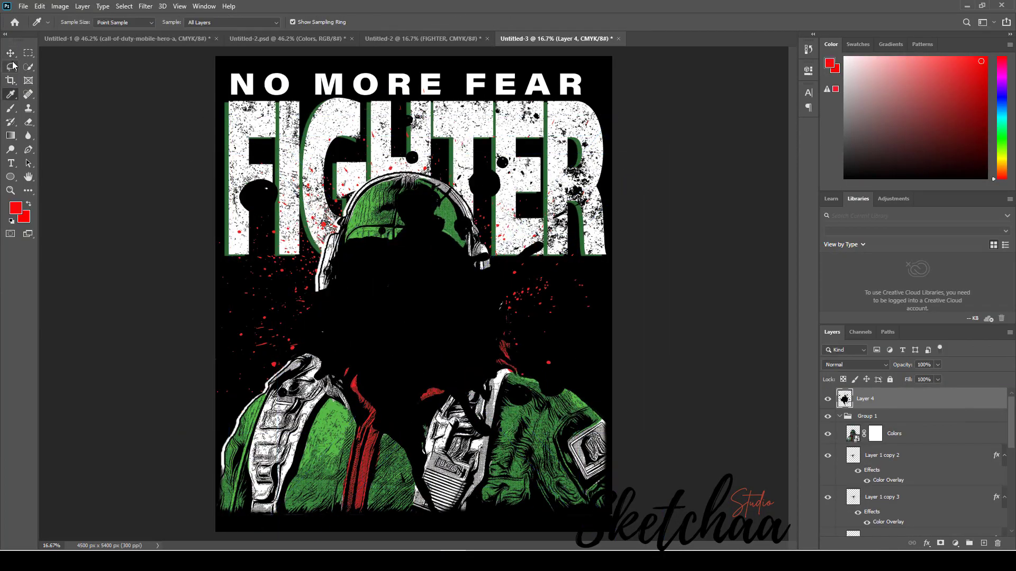
left_click(10, 53)
left_click(940, 543)
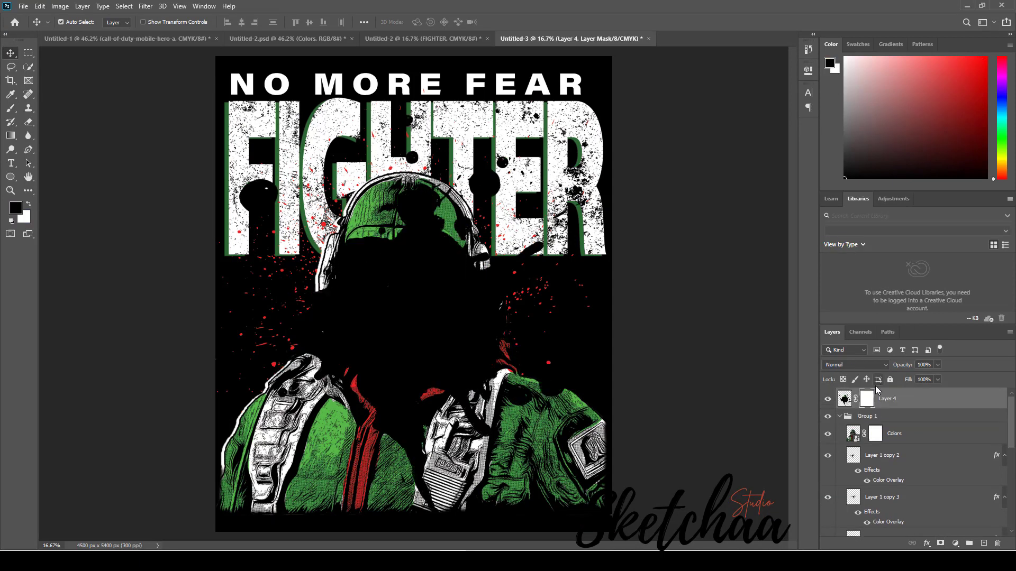
right_click(870, 402)
left_click(907, 418)
left_click(955, 543)
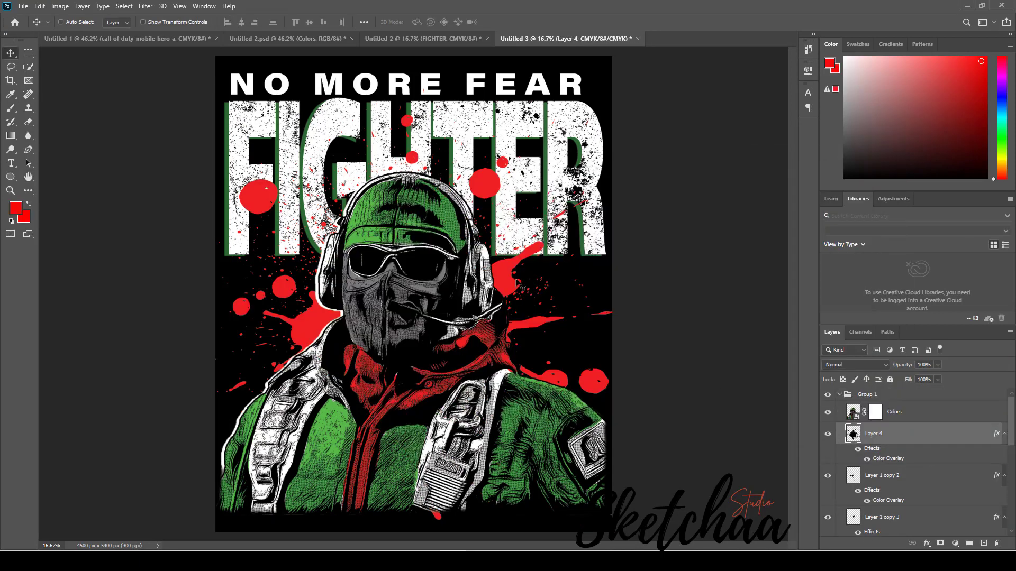
Step: Enlarge the red splatter slightly so it spreads wider around the soldier
left_click_drag(612, 109, 632, 102)
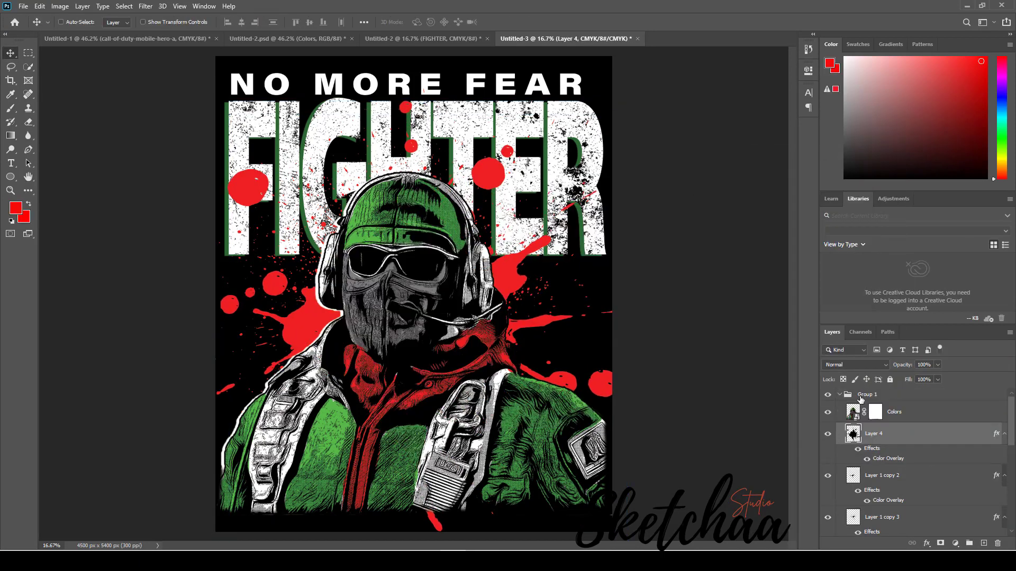
Step: Crop the poster to its canvas bounds, deleting the artwork that extends beyond the edges
key("c")
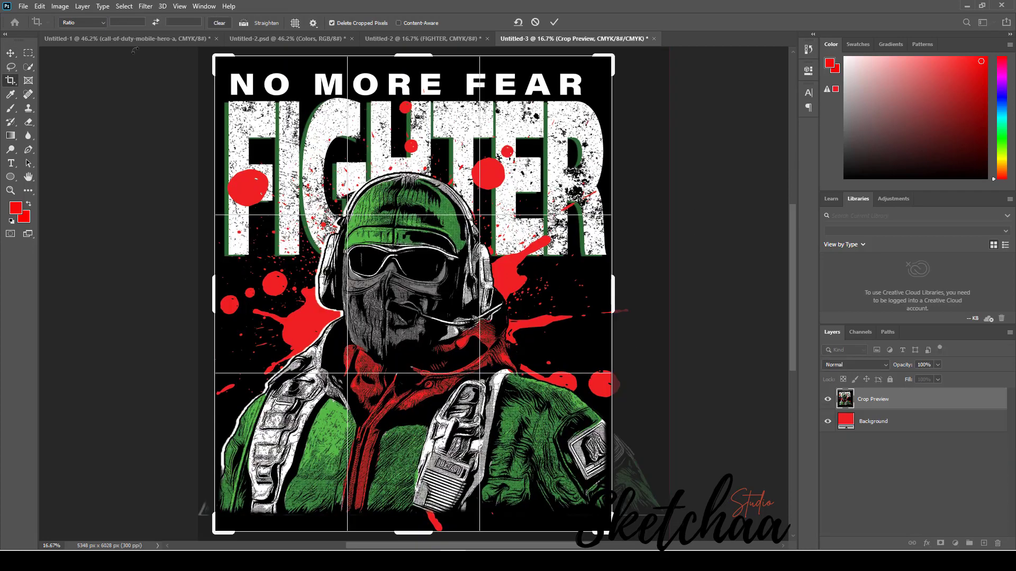
key("Return")
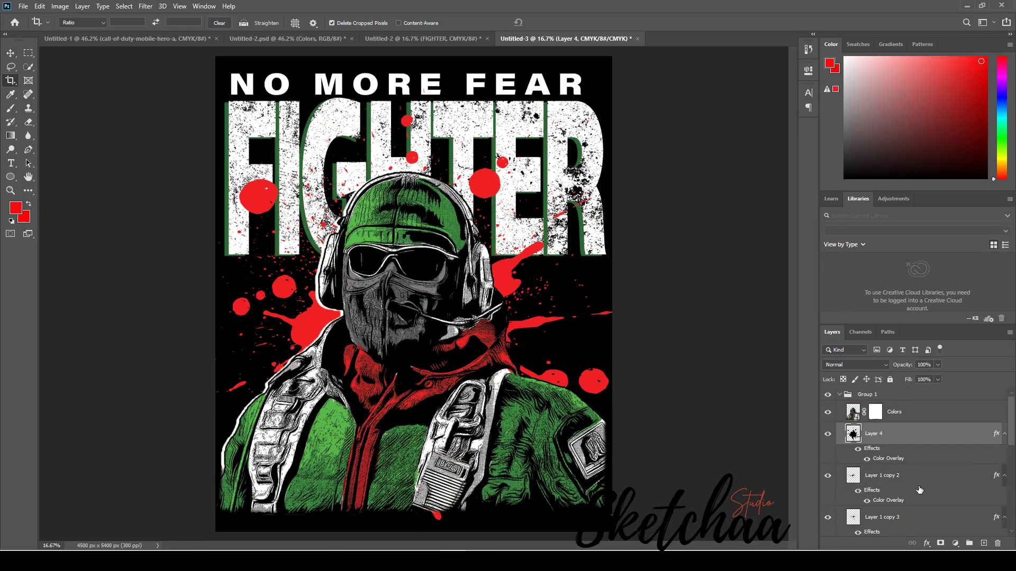
Step: Hide the green drop shadow effect of the FIGHTER title
scroll(920, 490, "down", 5)
left_click(865, 497)
left_click(867, 524)
Step: Group the FIGHTER title with its two clipped texture layers and place the group above the red splatter, just below the Colors layer
left_click_drag(907, 498, 923, 406)
key("ctrl+z")
scroll(927, 492, "down", 2)
left_click(923, 422, "shift")
right_click(923, 423)
left_click(937, 254)
key("Return")
left_click_drag(942, 488, 957, 409)
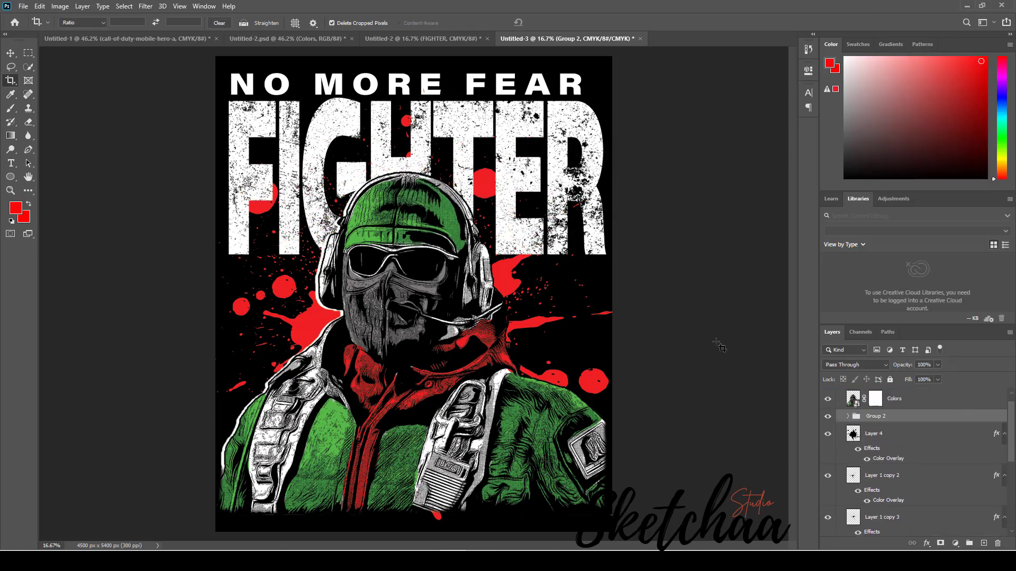
Step: Add two stroke effects to the FIGHTER text layer inside the new group
scroll(900, 466, "up", 2)
left_click(847, 429)
left_click(906, 488)
double_click(994, 490)
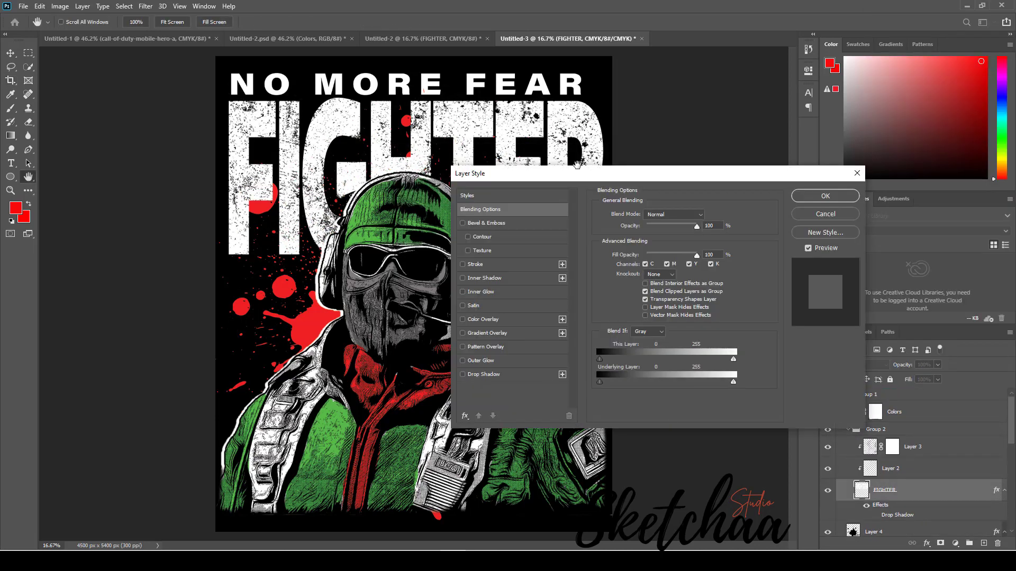
left_click_drag(580, 170, 764, 168)
left_click(660, 259)
left_click(747, 260)
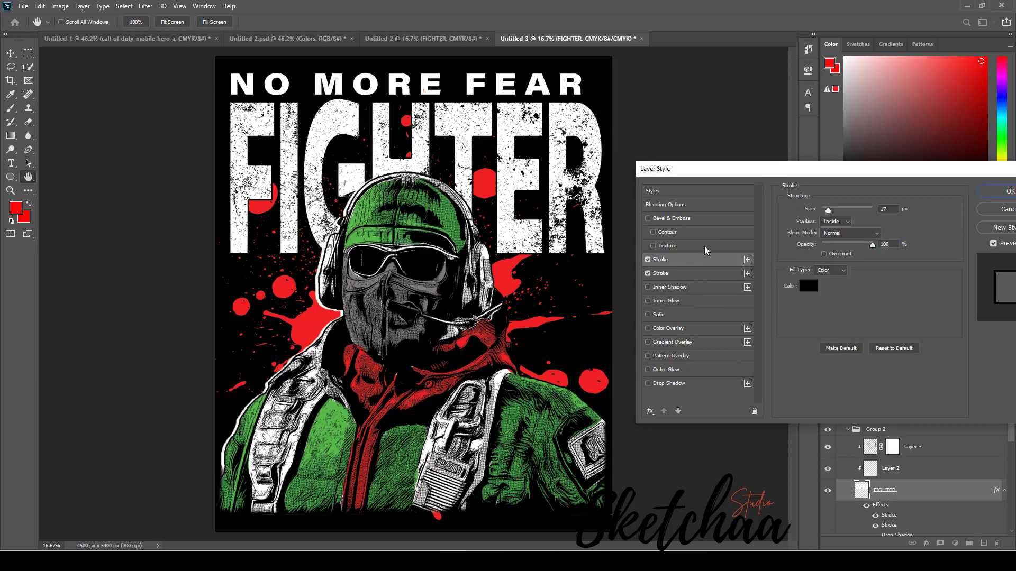
Step: Make the FIGHTER title's upper stroke a red 27 px outline positioned Outside and apply the layer style
left_click_drag(828, 210, 831, 212)
left_click(836, 221)
left_click(833, 231)
left_click(808, 286)
left_click(695, 113)
left_click(682, 111)
left_click(789, 106)
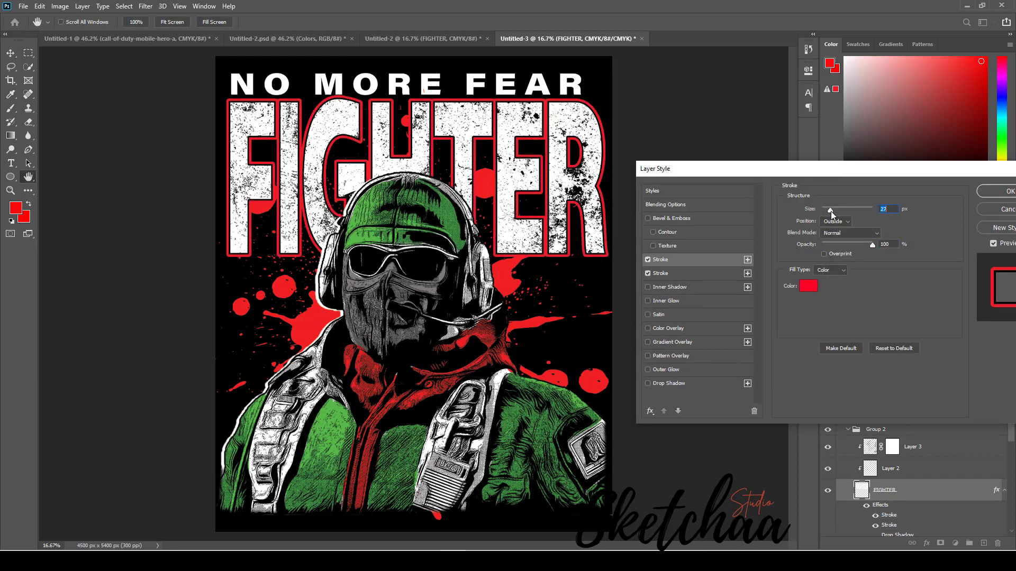
left_click(993, 192)
Step: Select the NO MORE FEAR heading layer and open its layer options
scroll(931, 492, "down", 5)
right_click(931, 484)
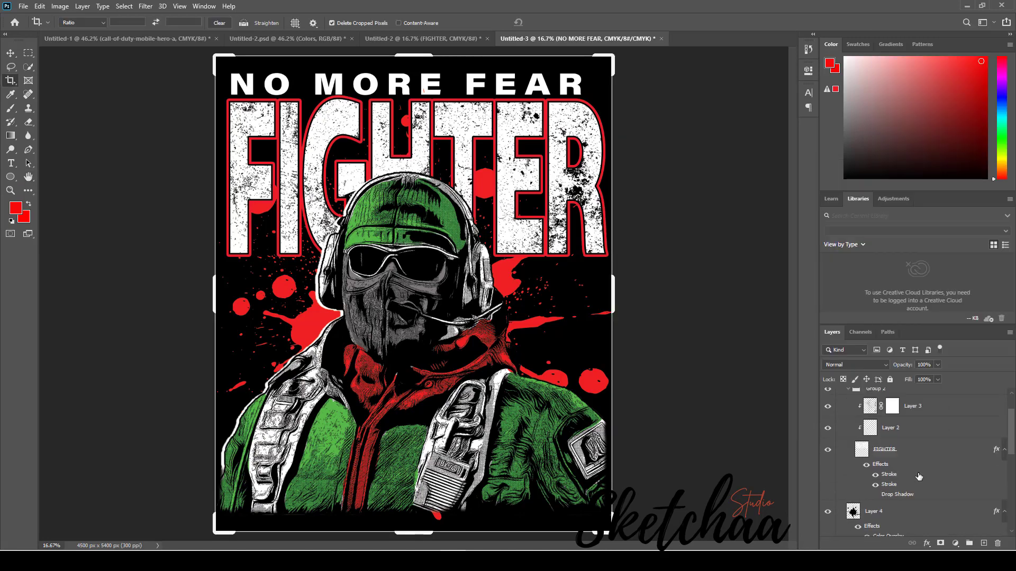